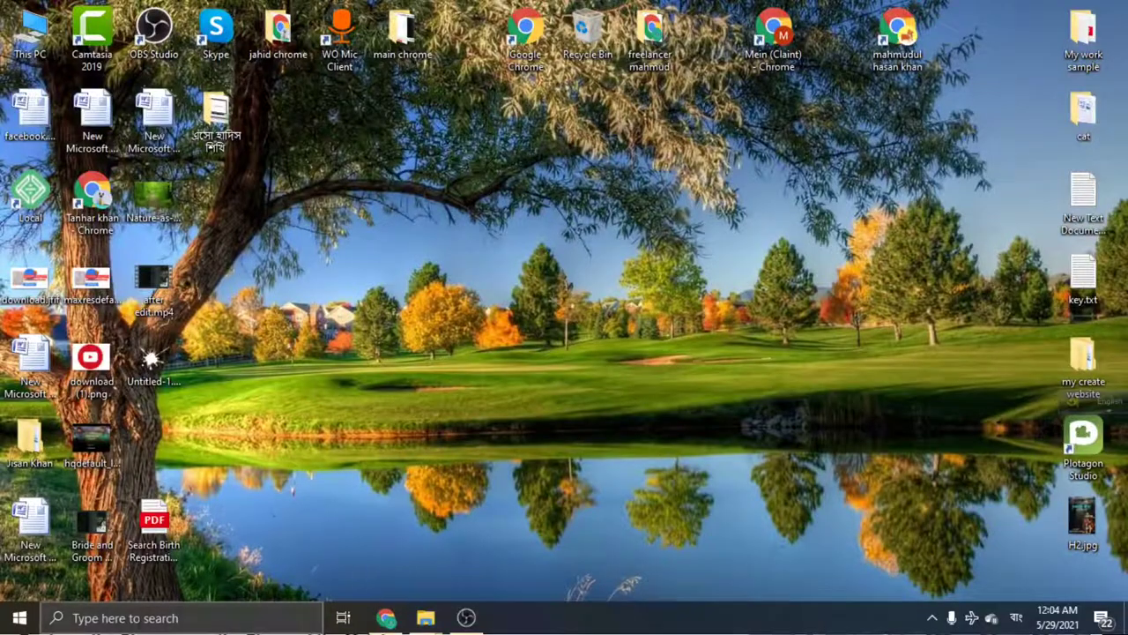
Step: Launch Premiere Pro CC 2018 and reopen the Untitled project, using My Documents for scratch disks
{"action": "left_click", "coordinate": [20, 621]}
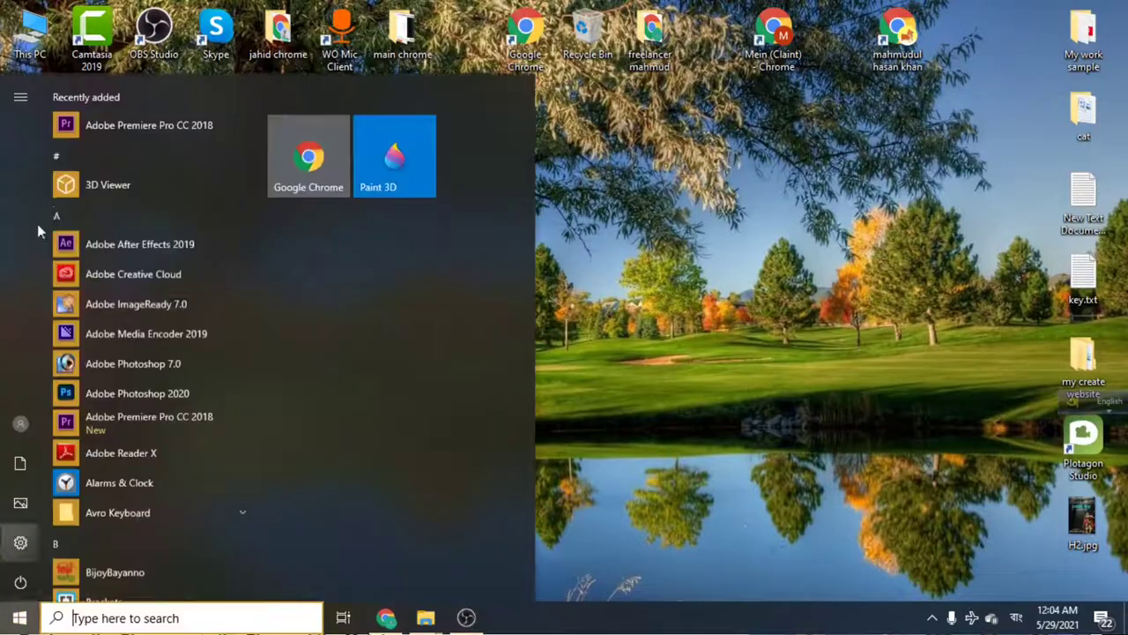
{"action": "left_click", "coordinate": [111, 131]}
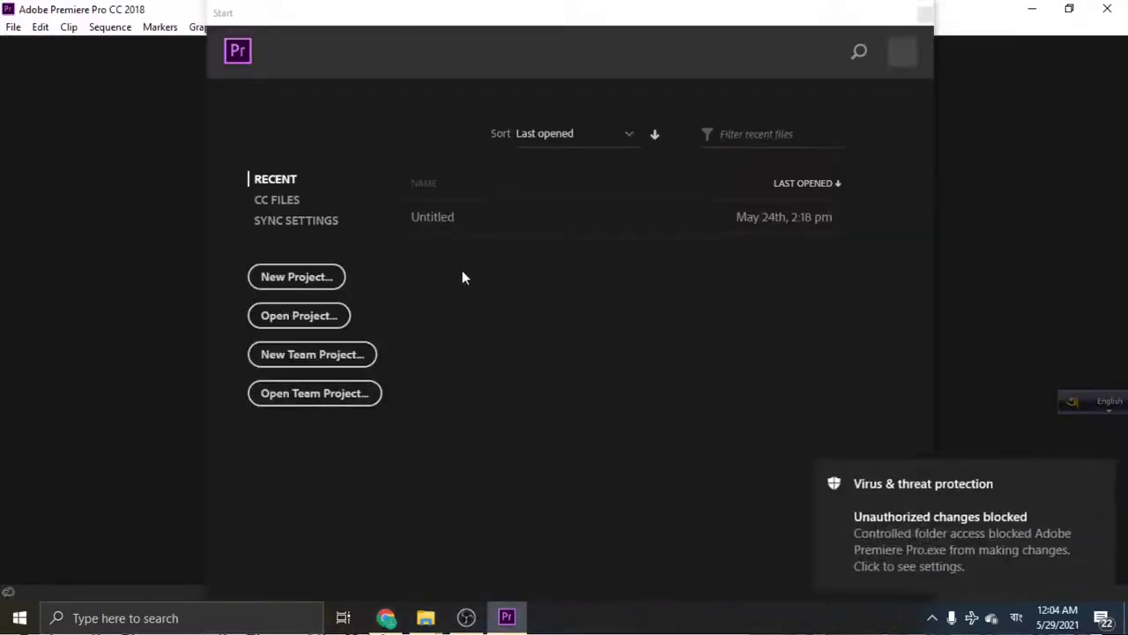
{"action": "left_click", "coordinate": [470, 229]}
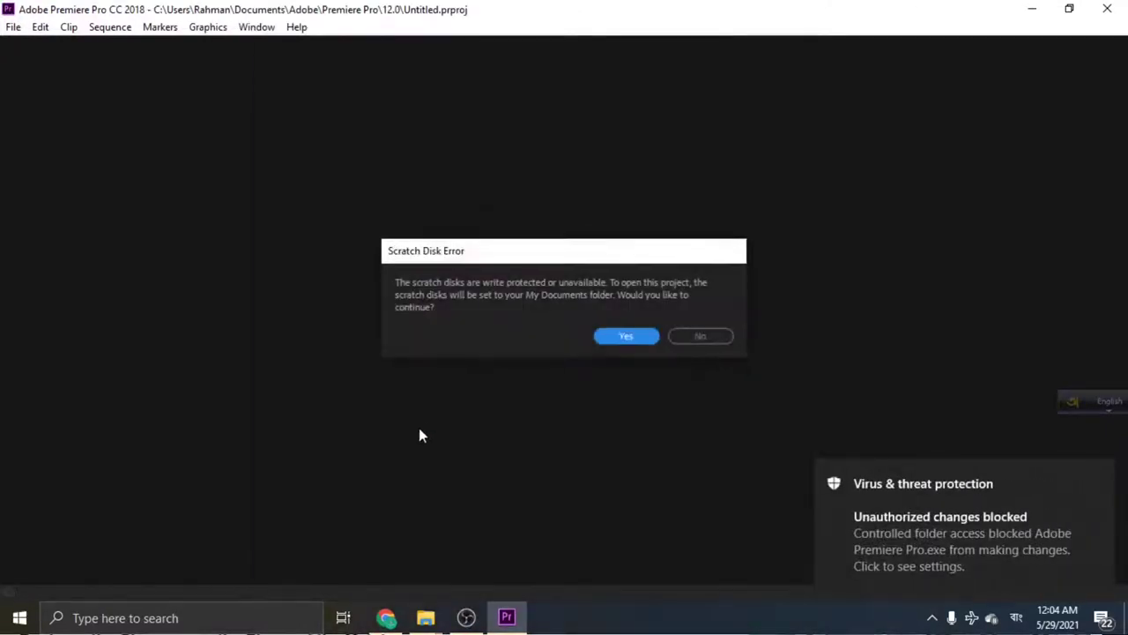
{"action": "left_click", "coordinate": [626, 337]}
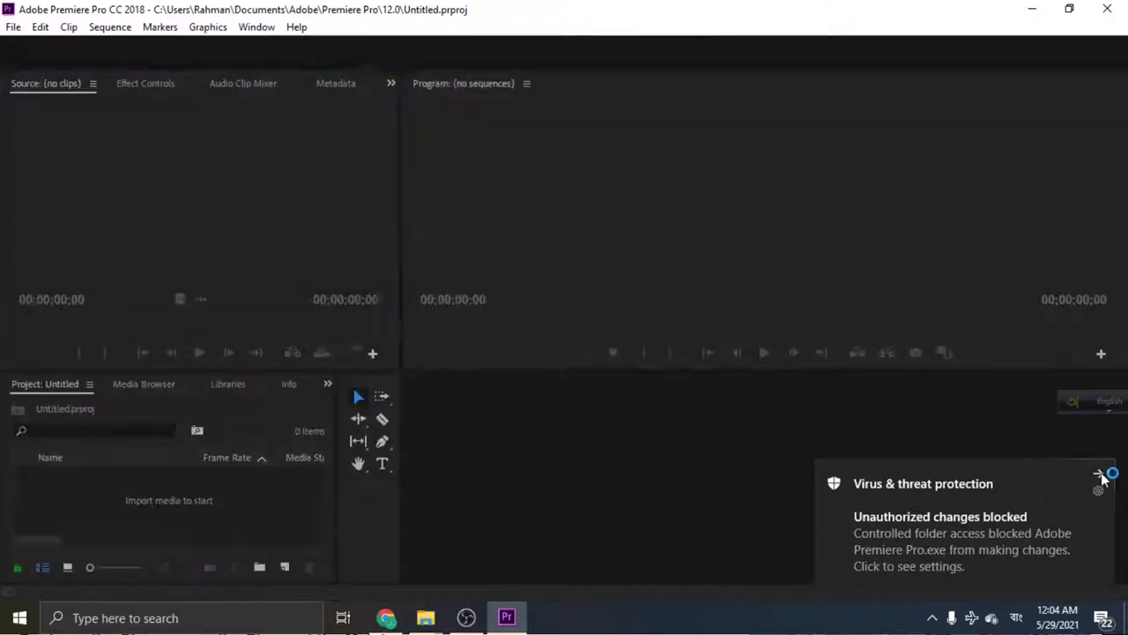
{"action": "left_click", "coordinate": [1100, 478]}
{"action": "left_click", "coordinate": [153, 502]}
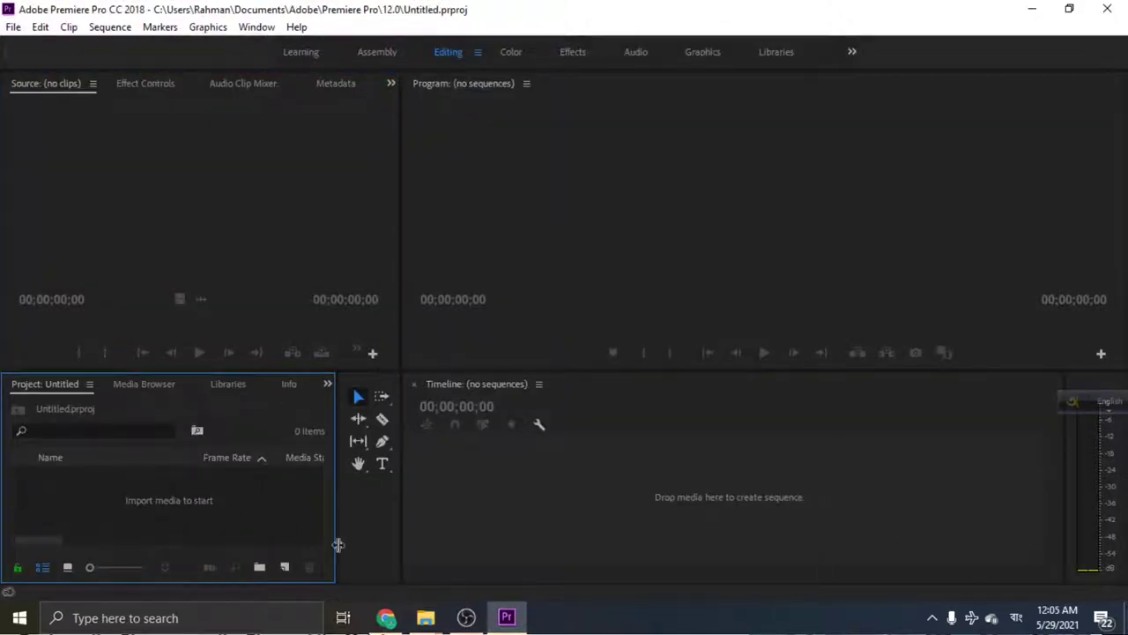
Step: Create Sequence 01 with the Digital SLR > 1080p > DSLR 1080p30 preset
{"action": "left_click", "coordinate": [287, 568]}
{"action": "left_click", "coordinate": [289, 360]}
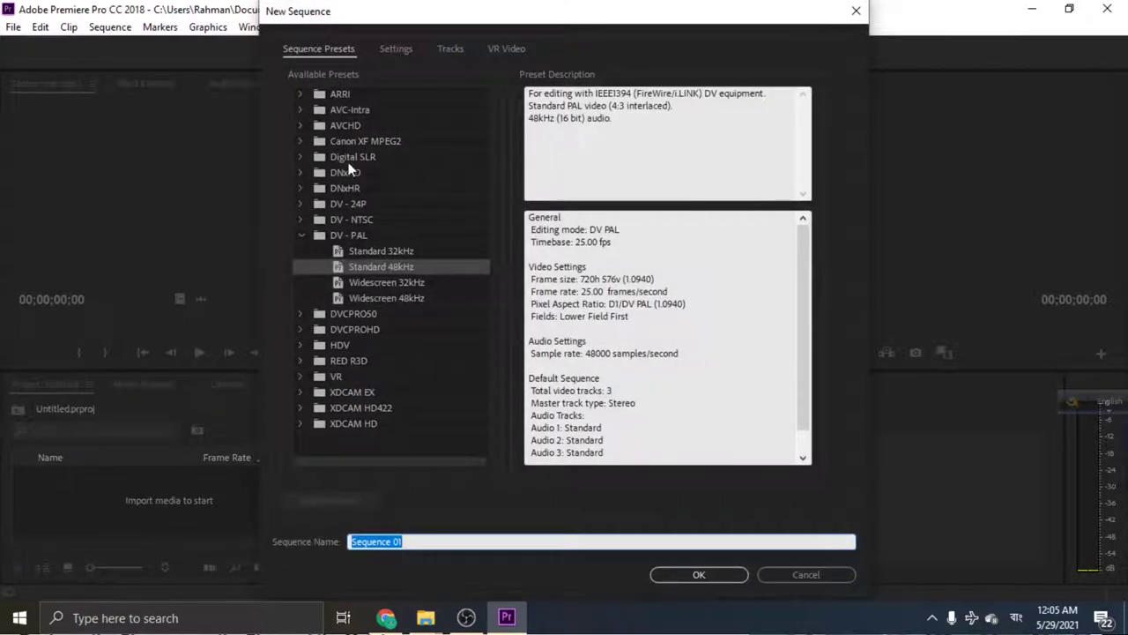
{"action": "left_click", "coordinate": [332, 160]}
{"action": "left_click", "coordinate": [301, 157]}
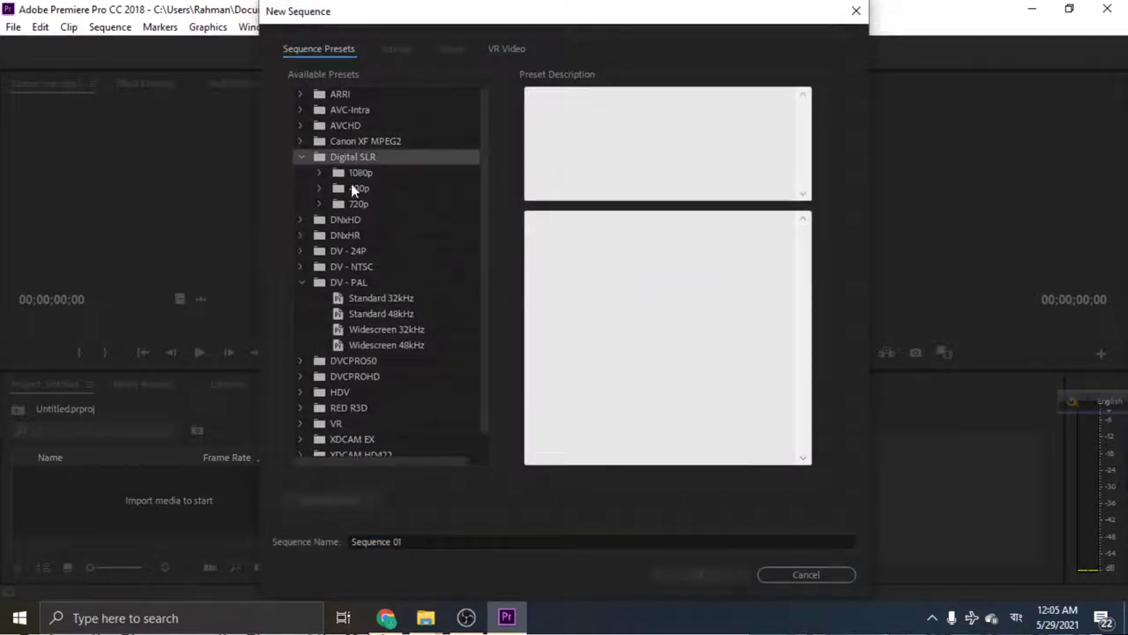
{"action": "left_click", "coordinate": [318, 173]}
{"action": "left_click", "coordinate": [363, 175]}
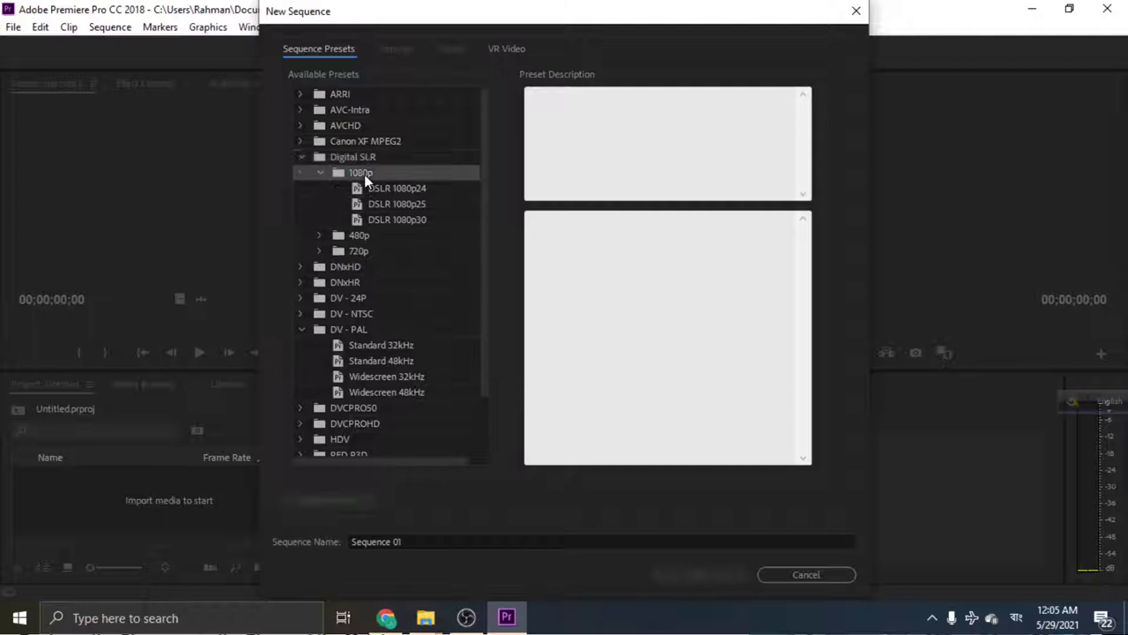
{"action": "left_click", "coordinate": [391, 224]}
{"action": "left_click", "coordinate": [657, 577]}
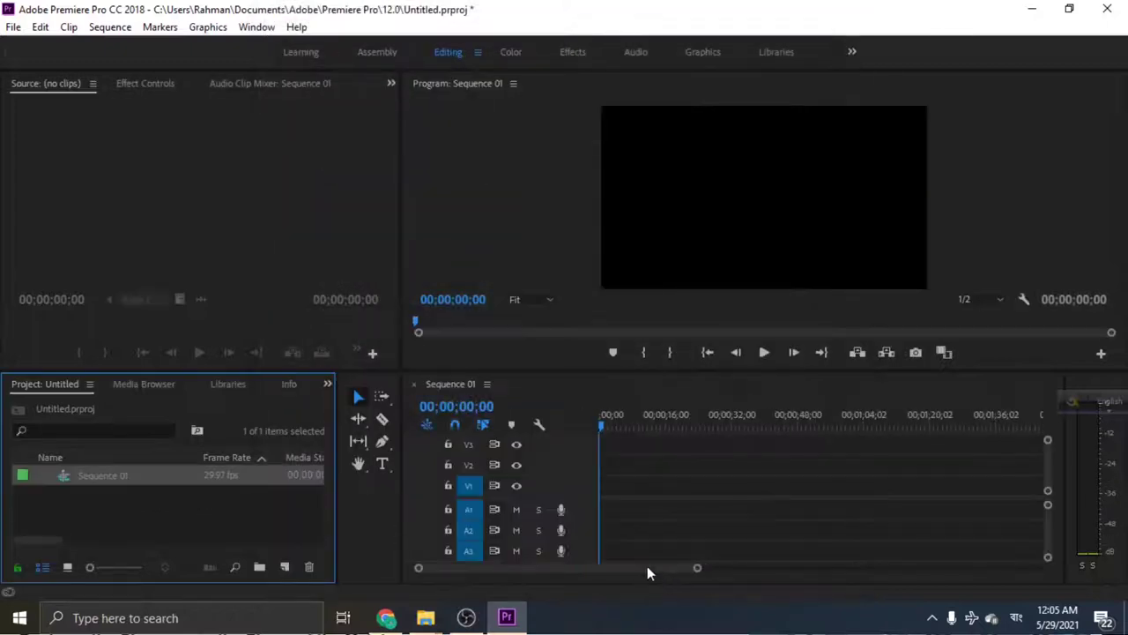
Step: Import the Male Lion green-screen video from the Downloads folder
{"action": "left_click", "coordinate": [226, 510]}
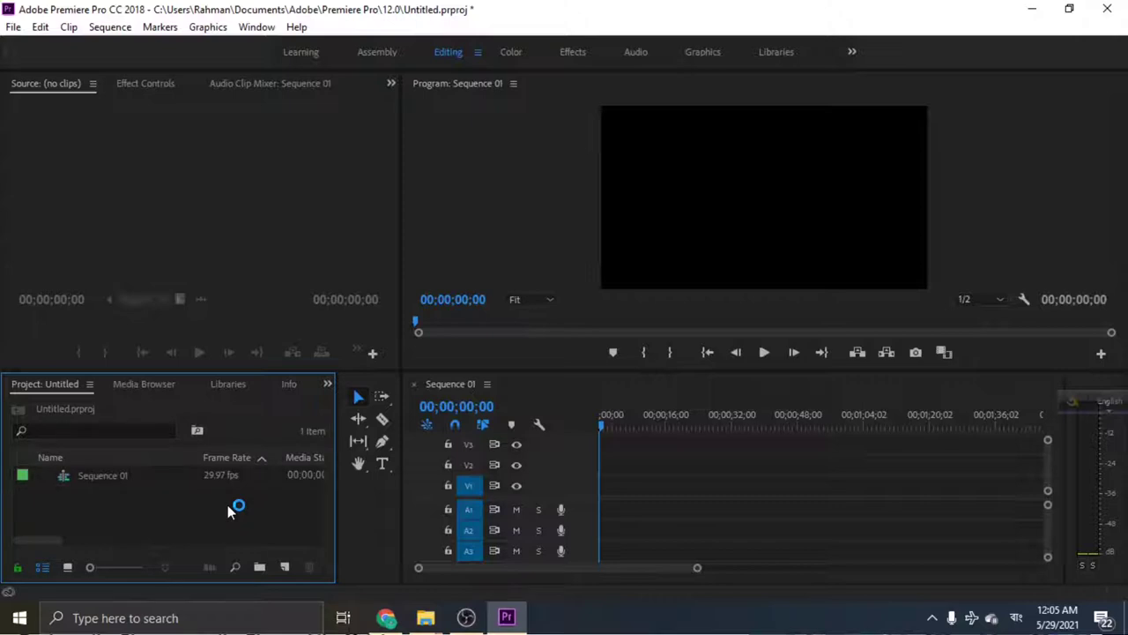
{"action": "left_click", "coordinate": [80, 329]}
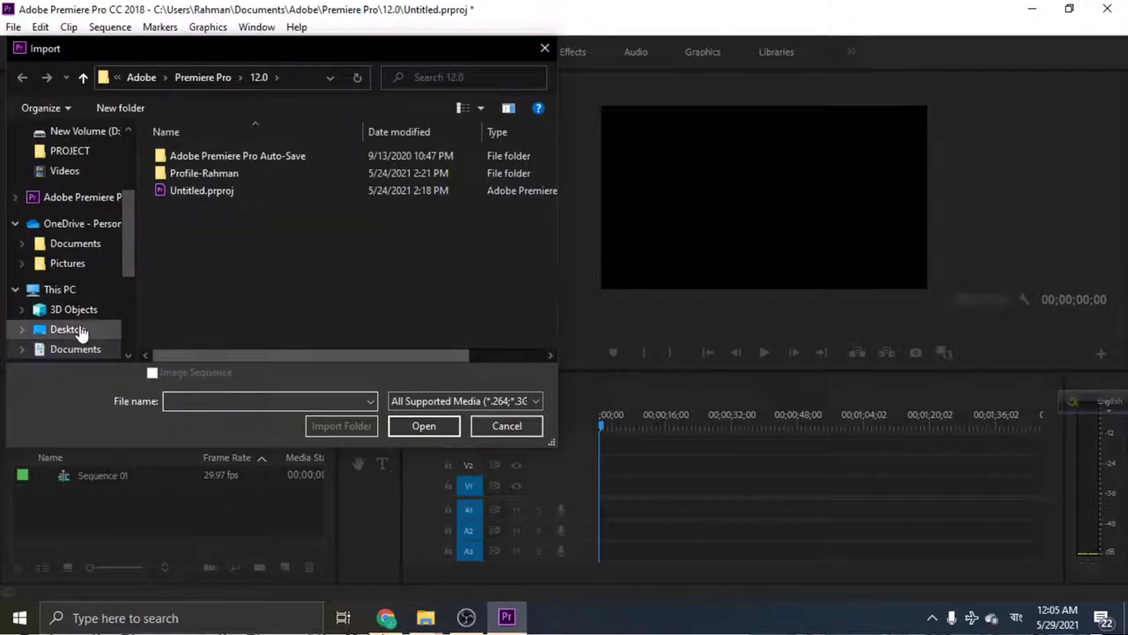
{"action": "scroll", "coordinate": [261, 231], "scroll_direction": "down", "scroll_amount": 5}
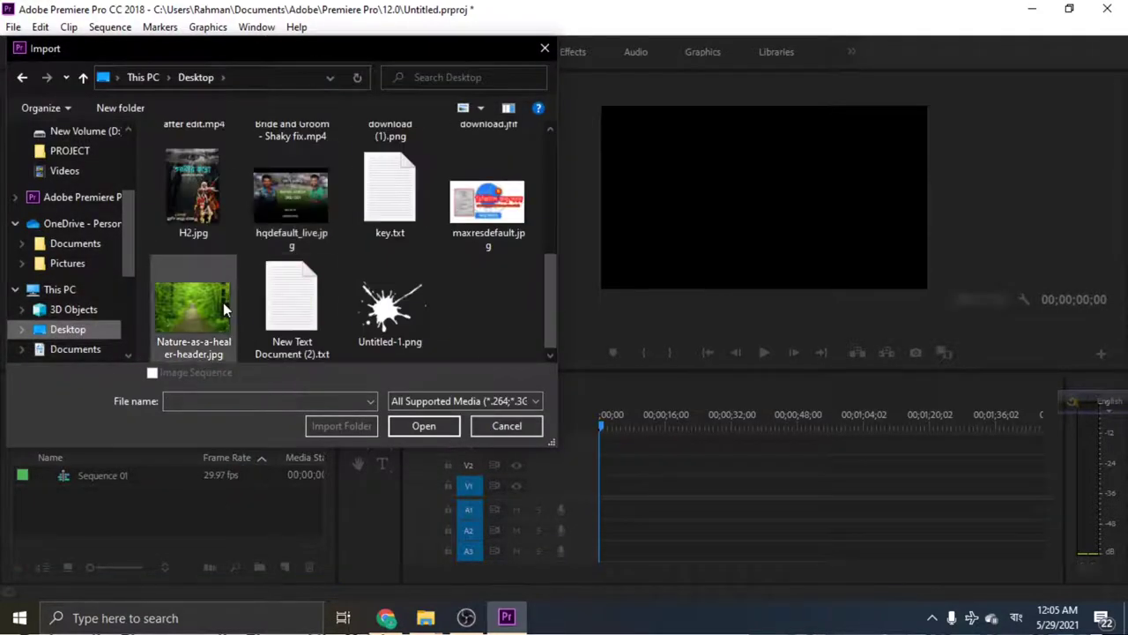
{"action": "scroll", "coordinate": [70, 256], "scroll_direction": "down", "scroll_amount": 3}
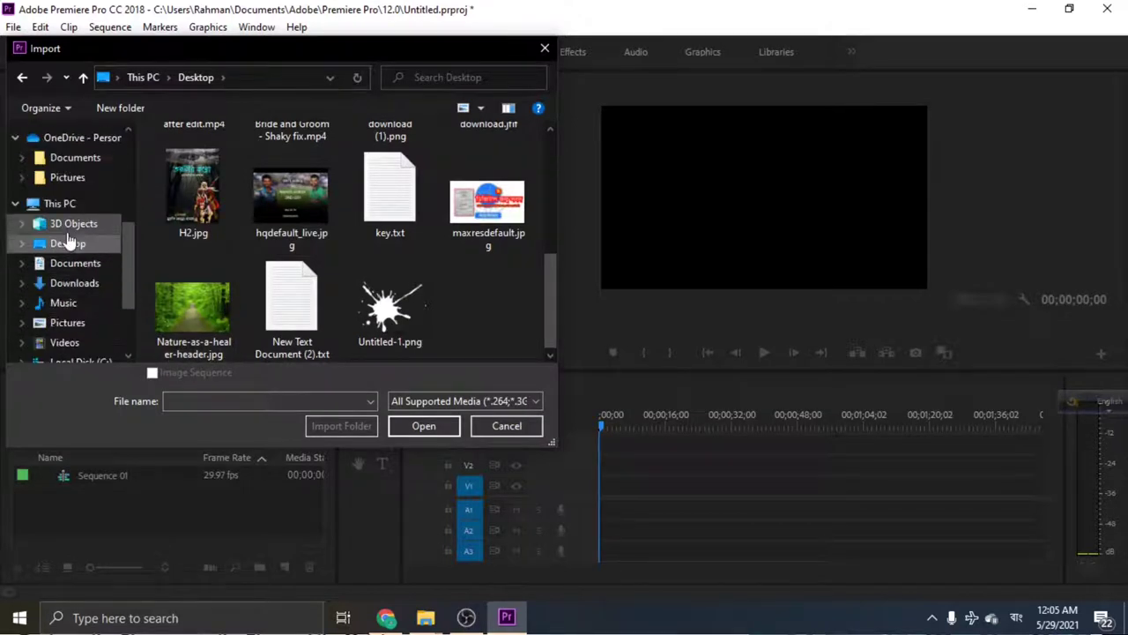
{"action": "left_click", "coordinate": [77, 287]}
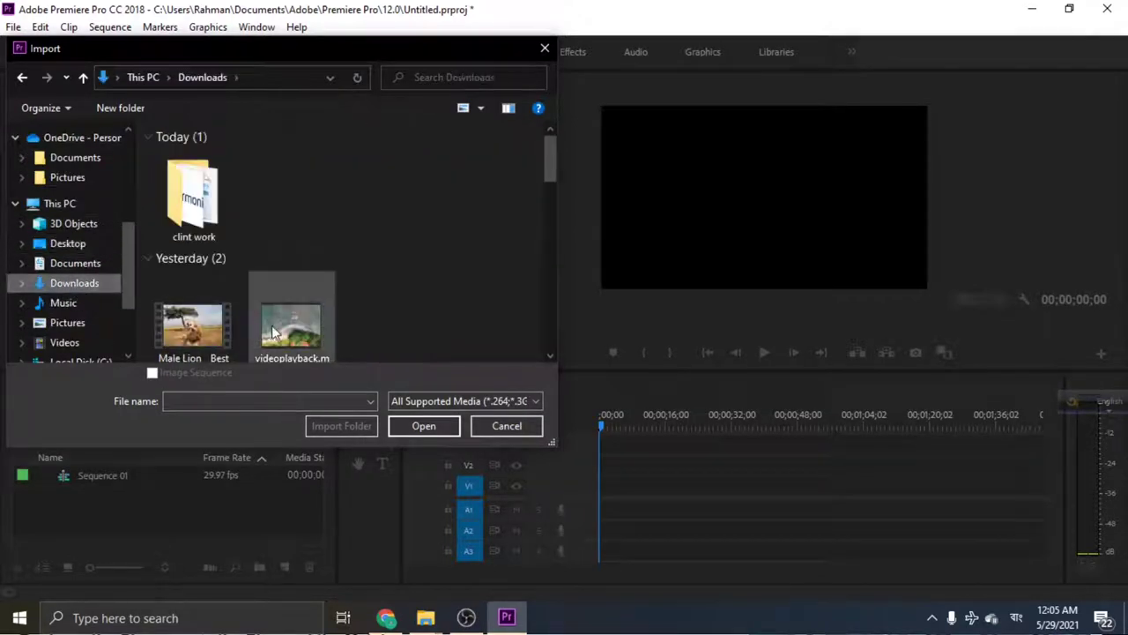
{"action": "left_click", "coordinate": [192, 326]}
{"action": "left_click", "coordinate": [424, 426]}
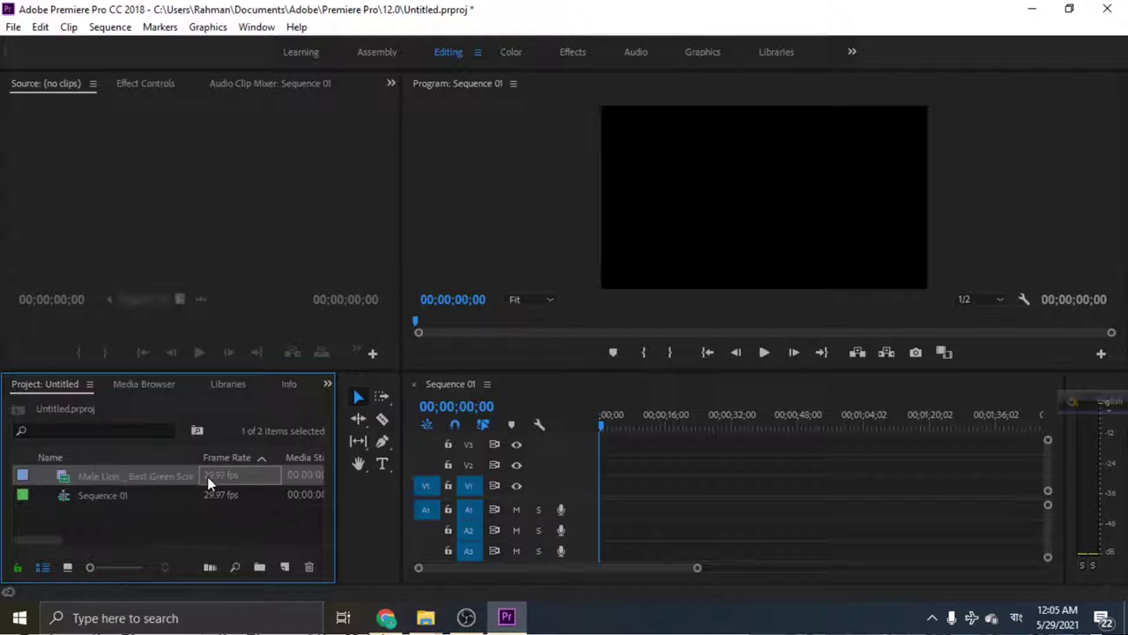
Step: Mark the lion clip In at 00:00:08:00 and Out at 00:00:43:13 in the Source monitor
{"action": "left_click", "coordinate": [67, 567]}
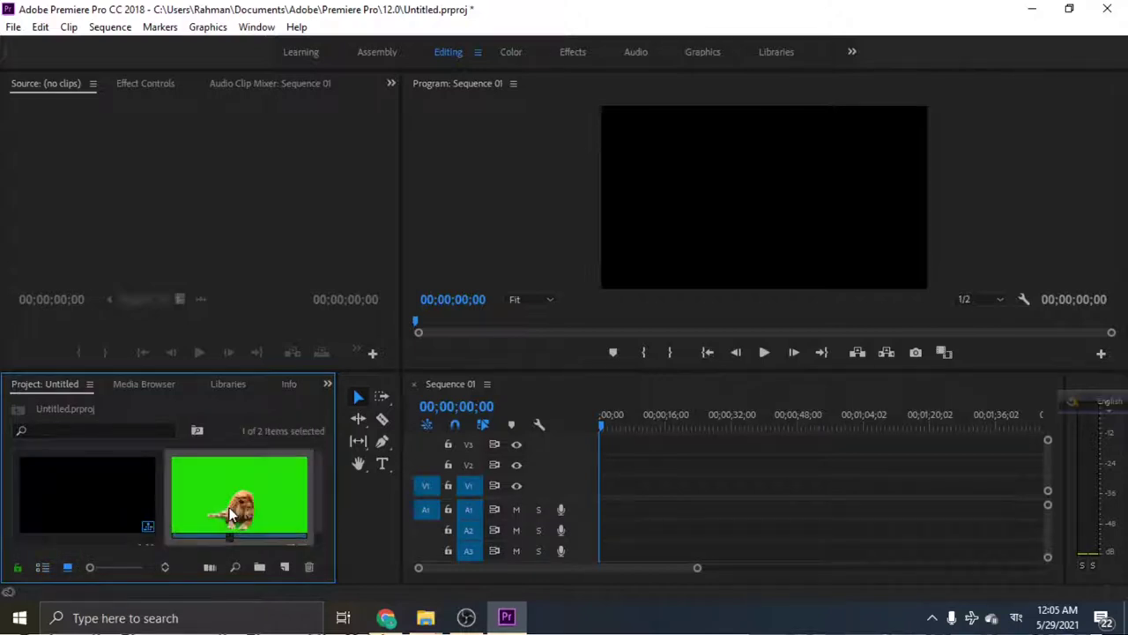
{"action": "double_click", "coordinate": [230, 512]}
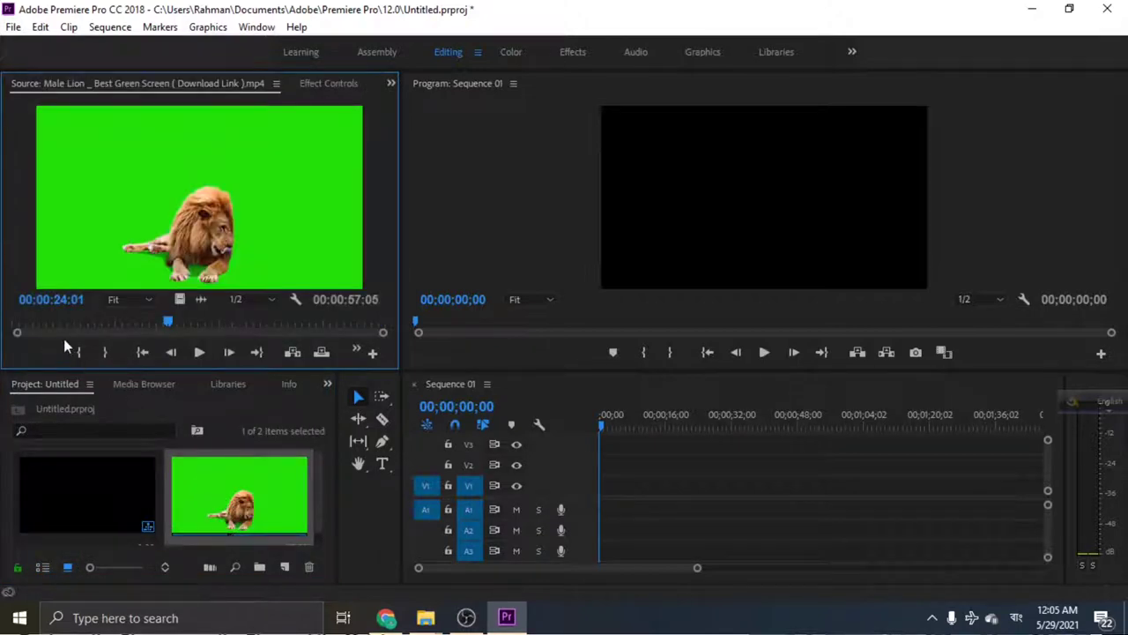
{"action": "mouse_move", "coordinate": [163, 328]}
{"action": "left_mouse_down"}
{"action": "mouse_move", "coordinate": [53, 330]}
{"action": "mouse_move", "coordinate": [65, 326]}
{"action": "left_mouse_up"}
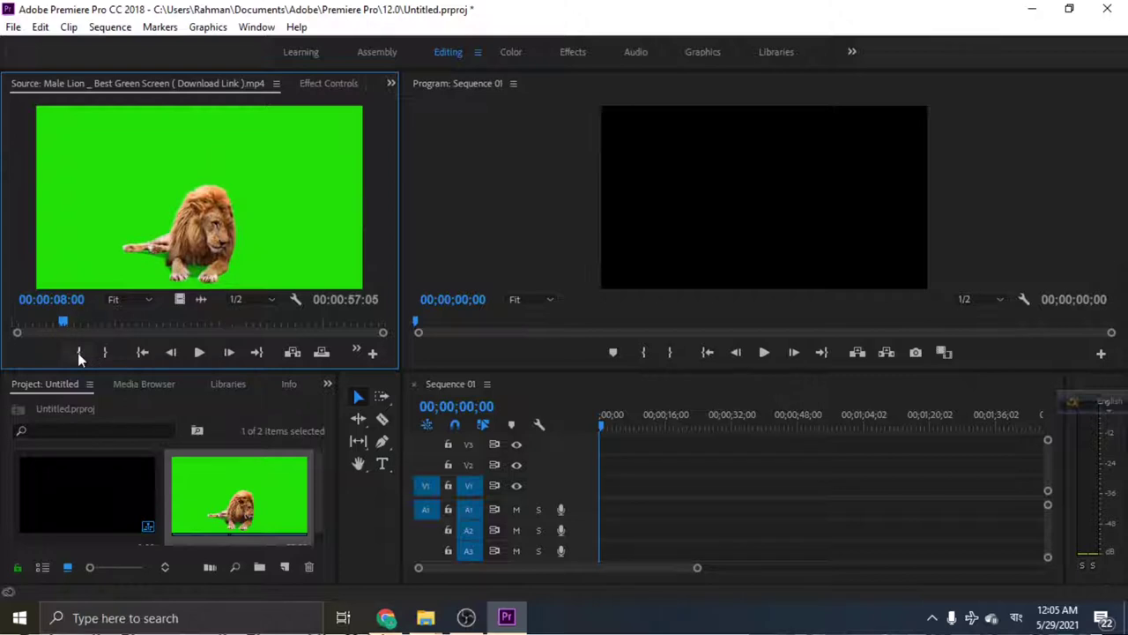
{"action": "left_click", "coordinate": [78, 352]}
{"action": "left_click_drag", "start_coordinate": [64, 321], "coordinate": [286, 324]}
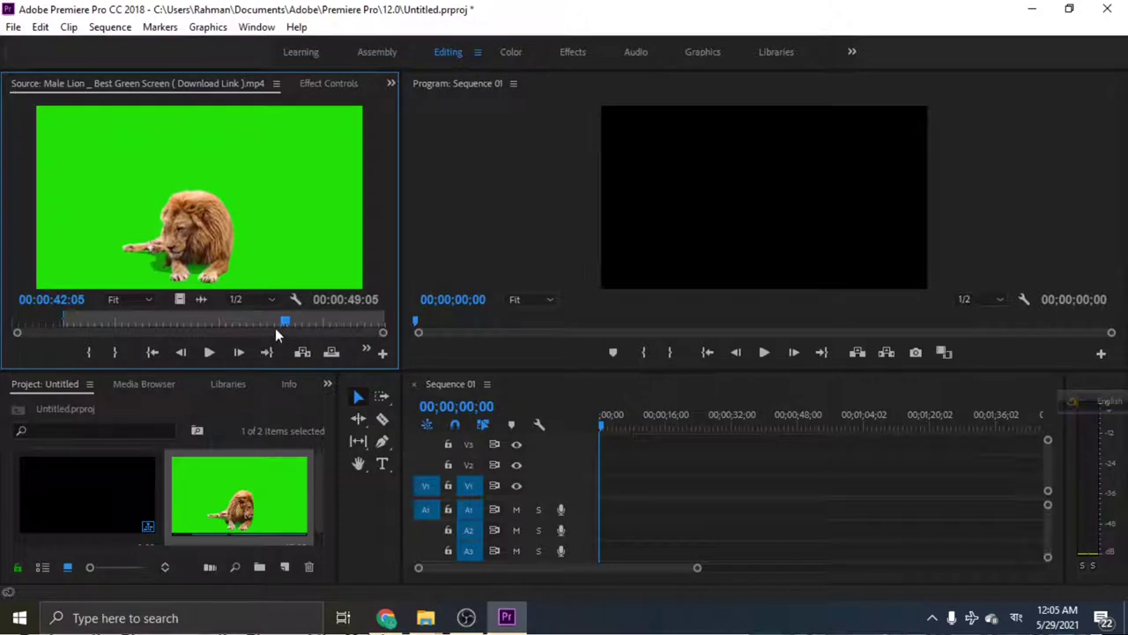
{"action": "left_click_drag", "start_coordinate": [283, 325], "coordinate": [294, 325]}
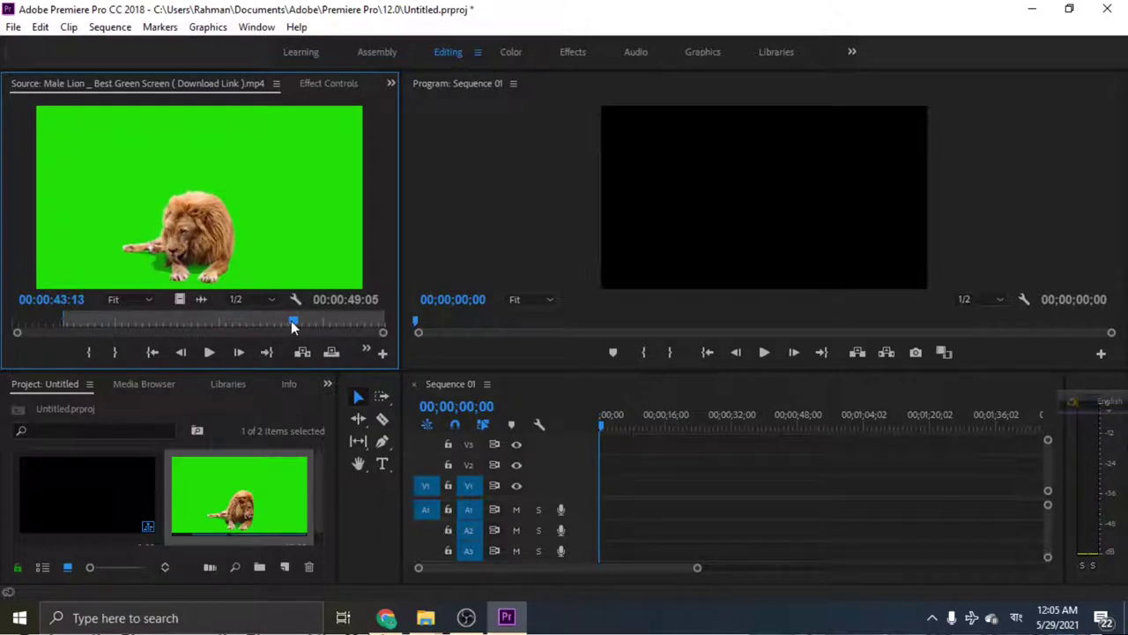
{"action": "left_click", "coordinate": [114, 353]}
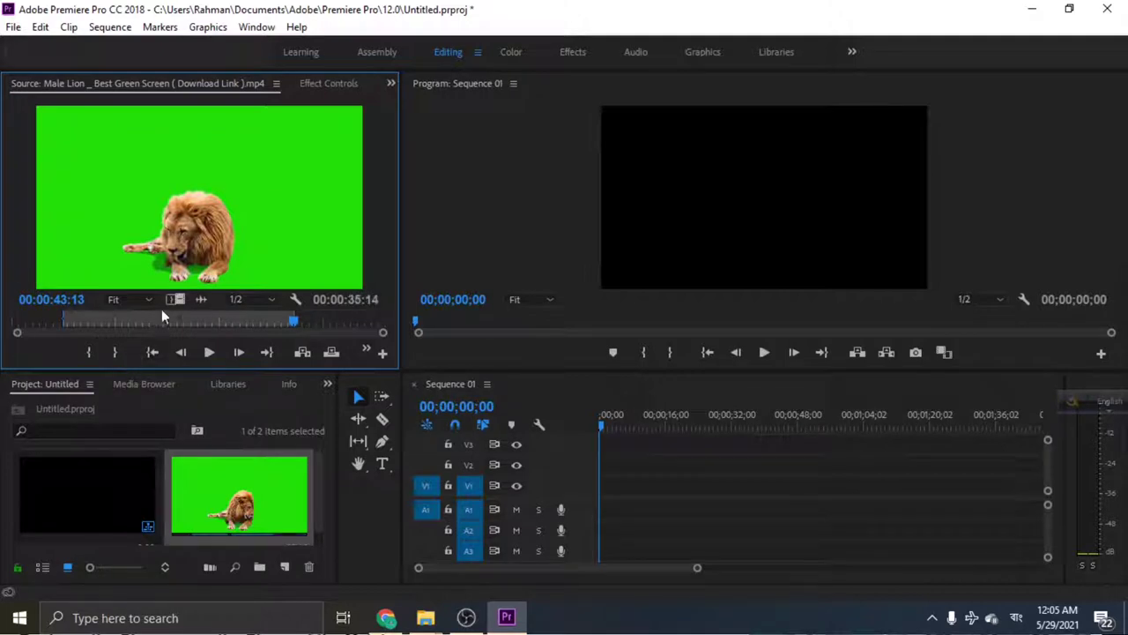
{"action": "left_click_drag", "start_coordinate": [181, 300], "coordinate": [617, 485]}
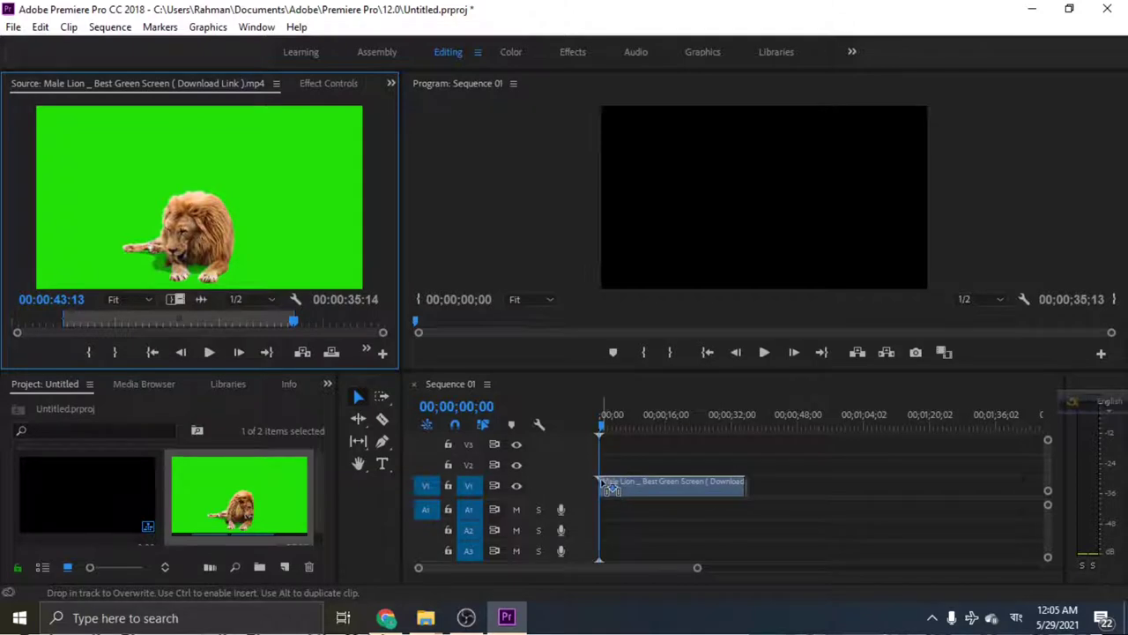
Step: Place the lion video at the sequence start, keep existing settings, and move it to V2
{"action": "left_click_drag", "start_coordinate": [617, 485], "coordinate": [605, 486]}
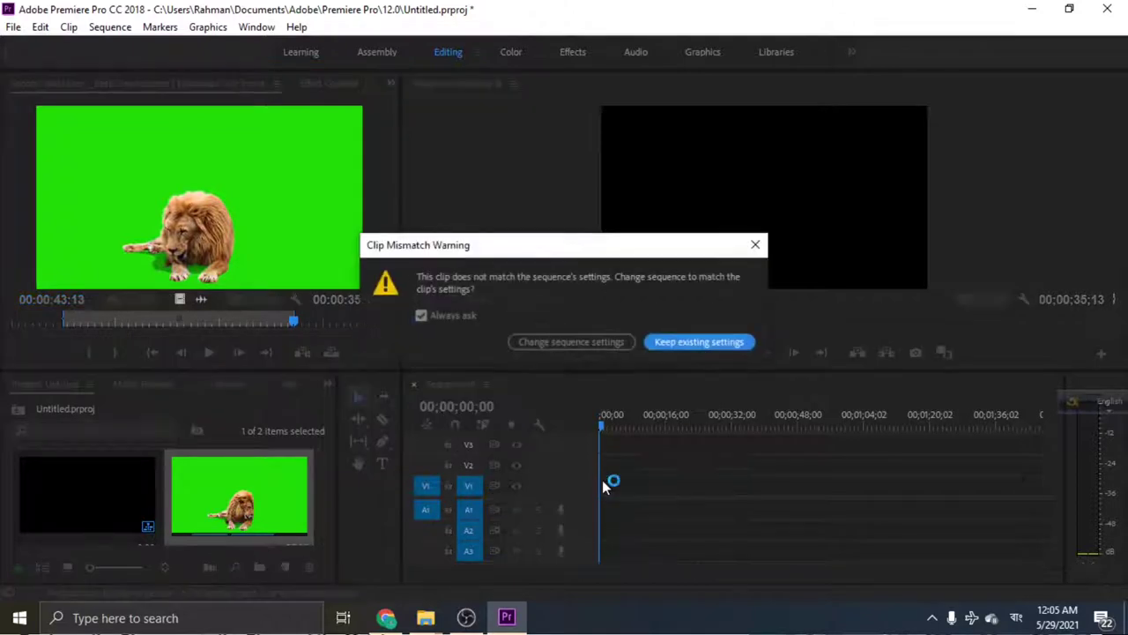
{"action": "left_click", "coordinate": [676, 343]}
{"action": "left_click", "coordinate": [656, 487]}
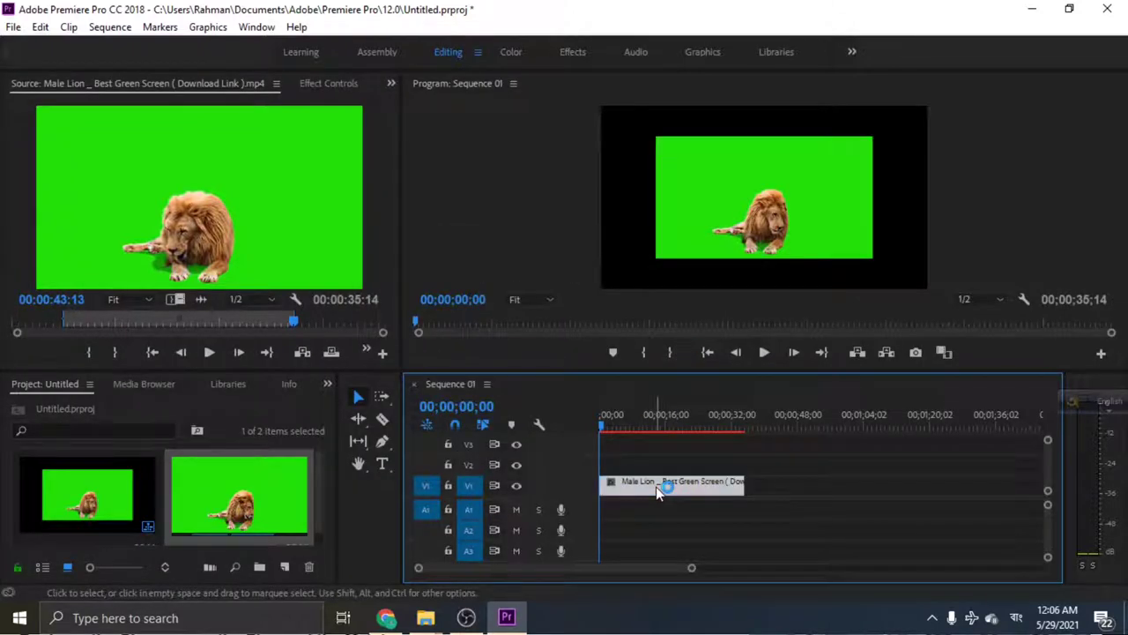
{"action": "left_click_drag", "start_coordinate": [656, 487], "coordinate": [652, 471]}
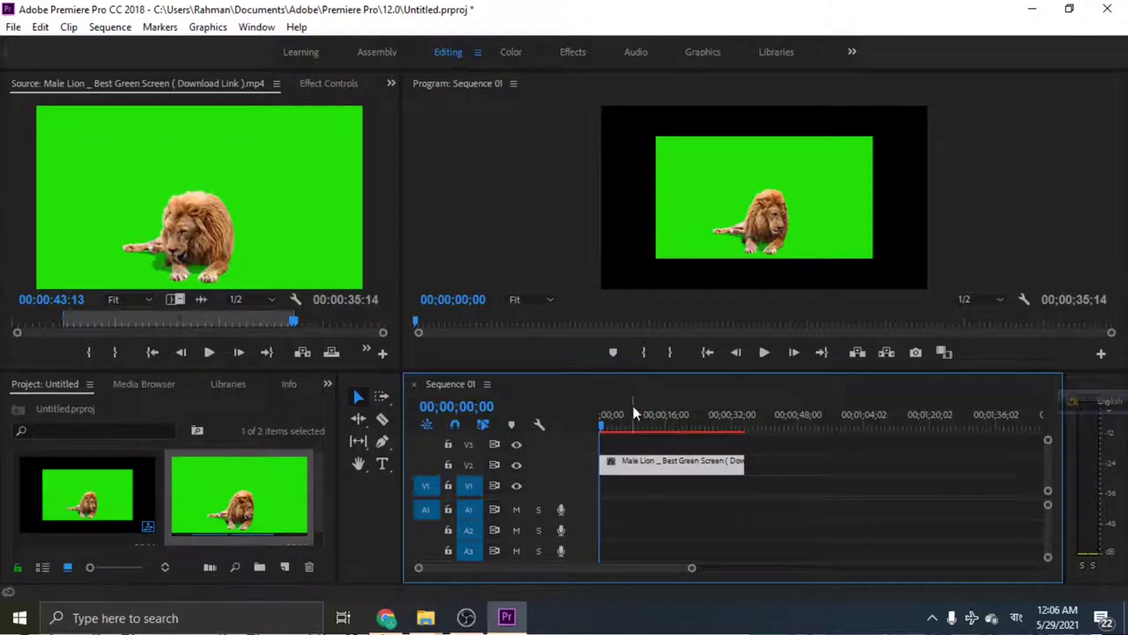
Step: Scale the lion clip to frame size, leaving the preview zoom at Fit
{"action": "left_click", "coordinate": [534, 299]}
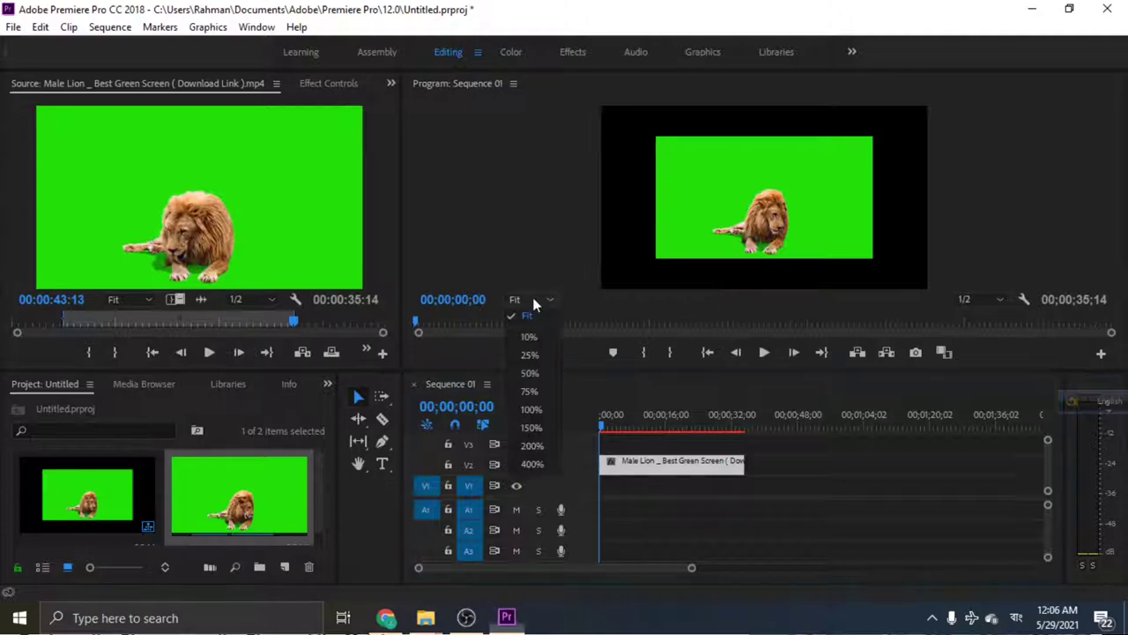
{"action": "left_click", "coordinate": [578, 297]}
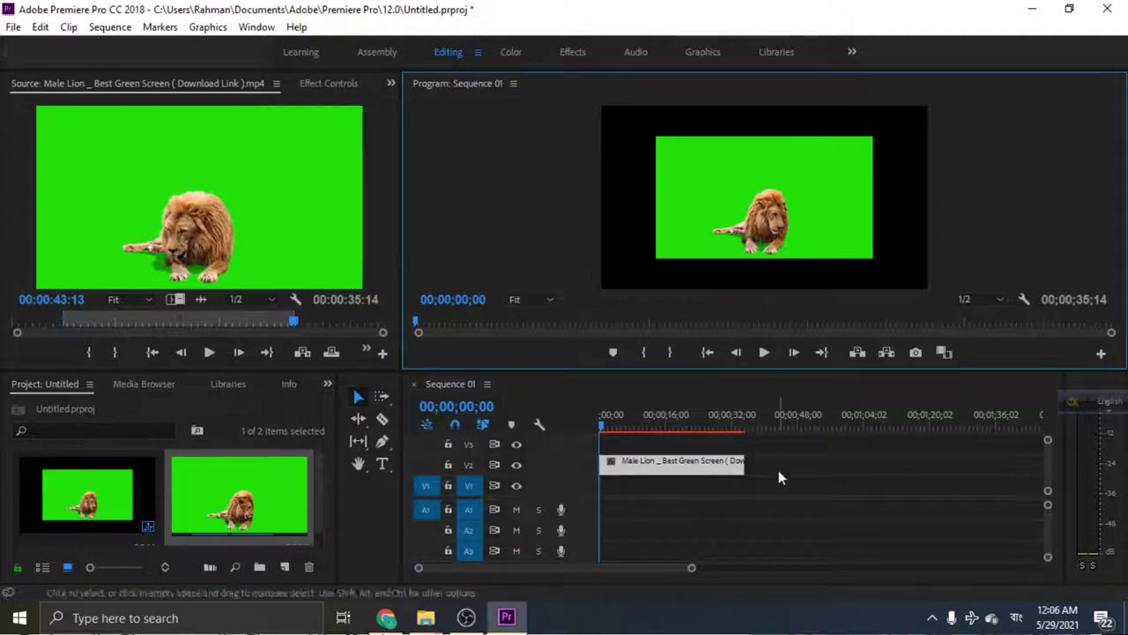
{"action": "right_click", "coordinate": [722, 466]}
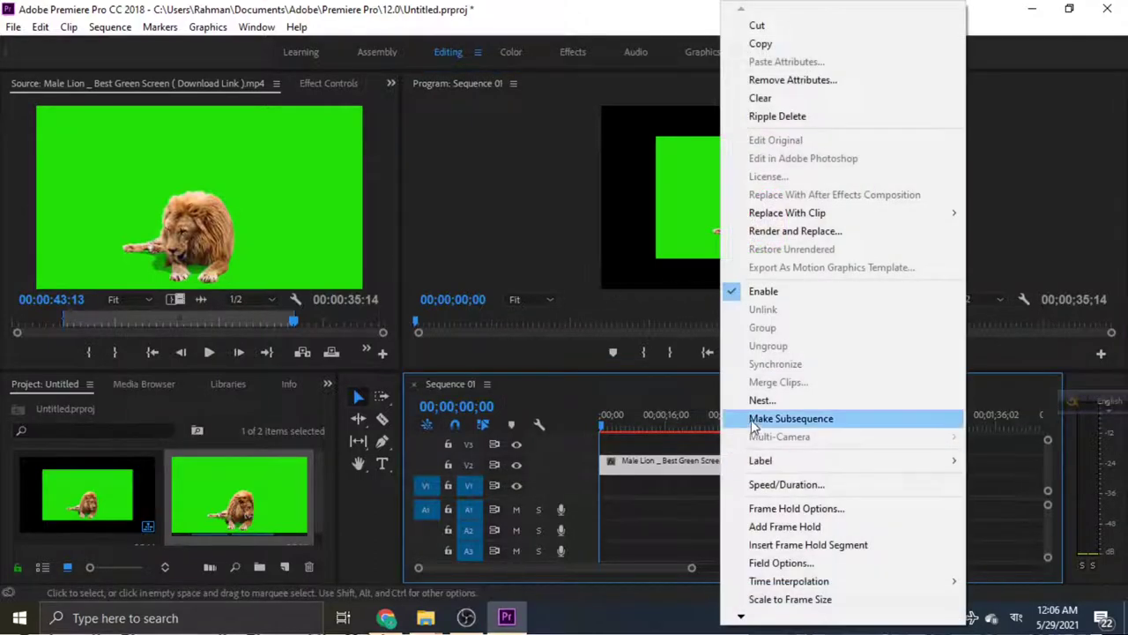
{"action": "left_click", "coordinate": [780, 599]}
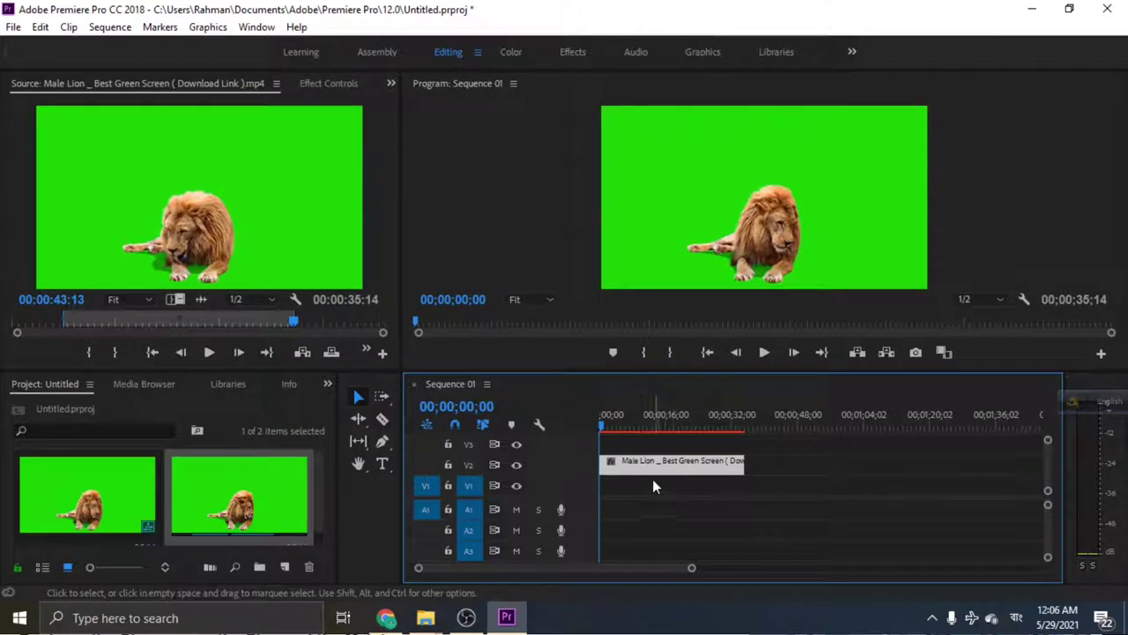
Step: Show project items in List View and bring up the Effects panel
{"action": "left_click", "coordinate": [63, 569]}
{"action": "left_click", "coordinate": [42, 567]}
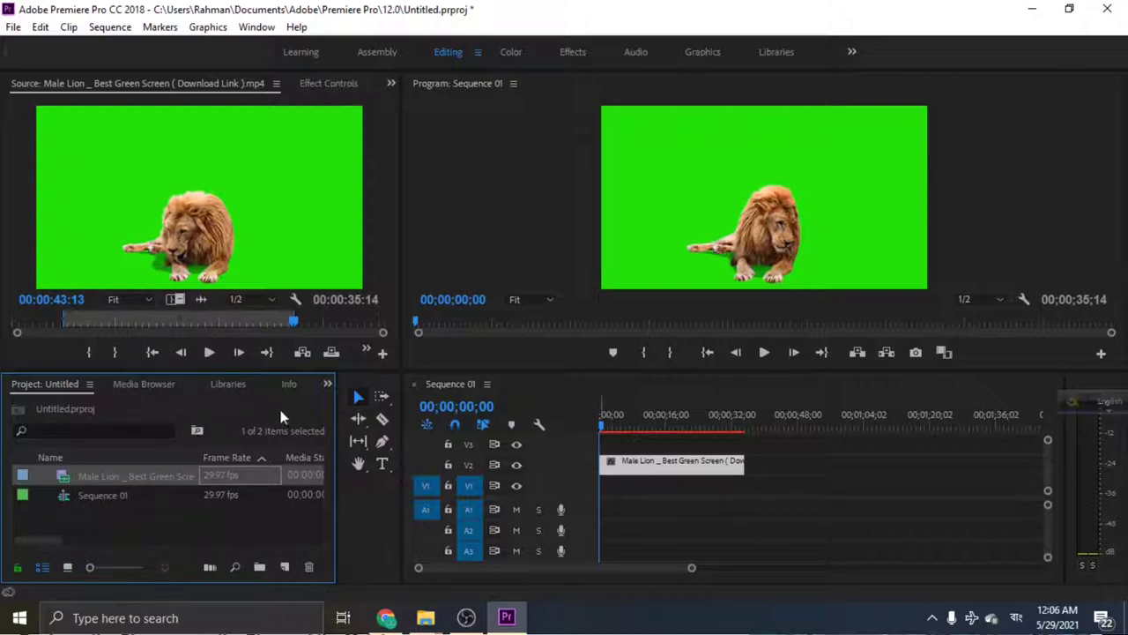
{"action": "left_click", "coordinate": [328, 388]}
{"action": "left_click", "coordinate": [328, 388]}
{"action": "left_click", "coordinate": [327, 388]}
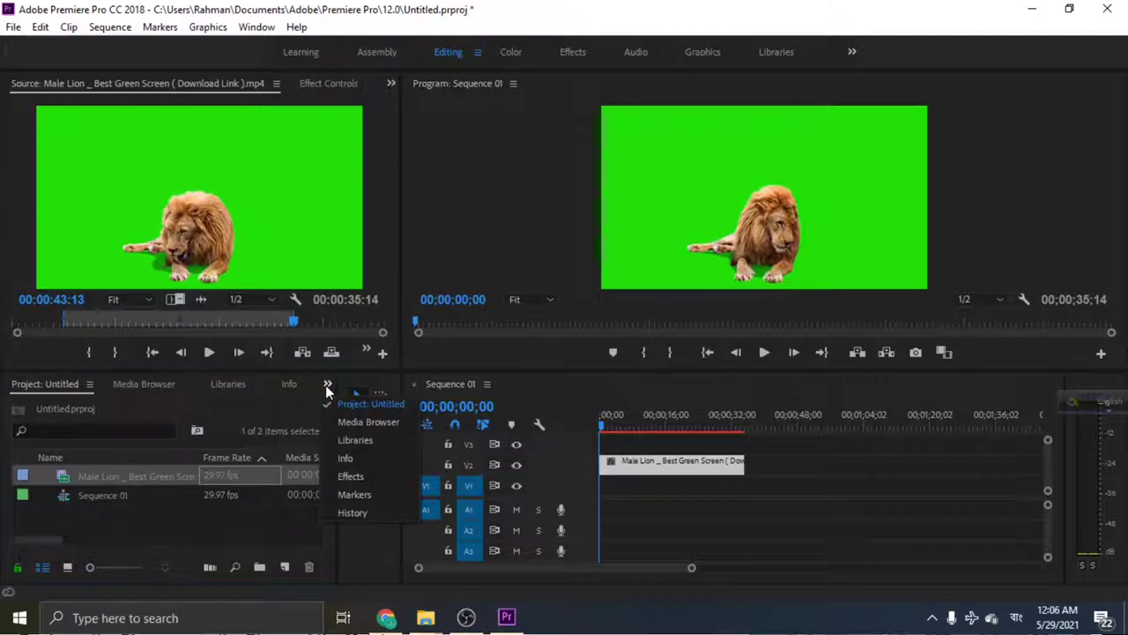
{"action": "left_click", "coordinate": [351, 476]}
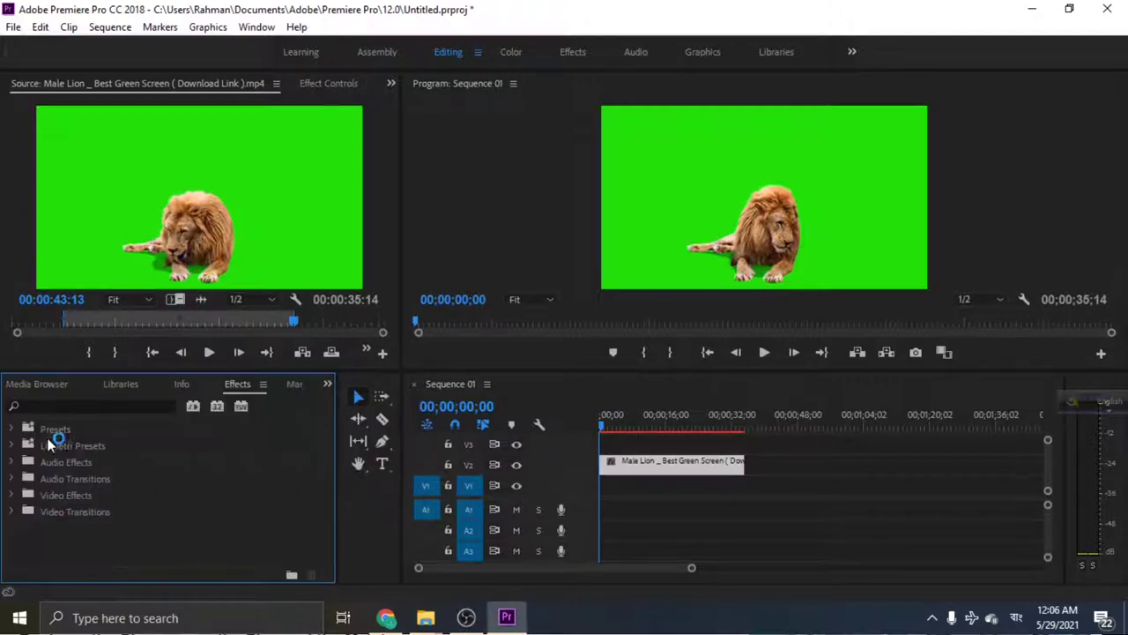
Step: Search the effects for 'Ultra' and select the Ultra Key effect
{"action": "left_click", "coordinate": [43, 406]}
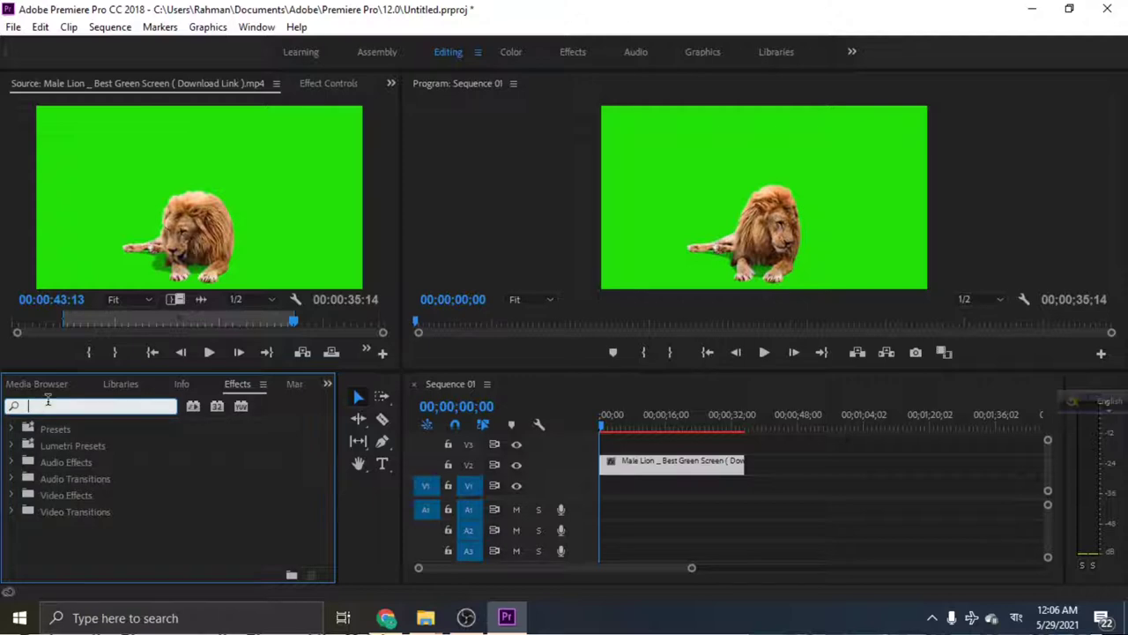
{"action": "type", "text": "ক"}
{"action": "left_click", "coordinate": [1017, 617]}
{"action": "left_click", "coordinate": [1014, 480]}
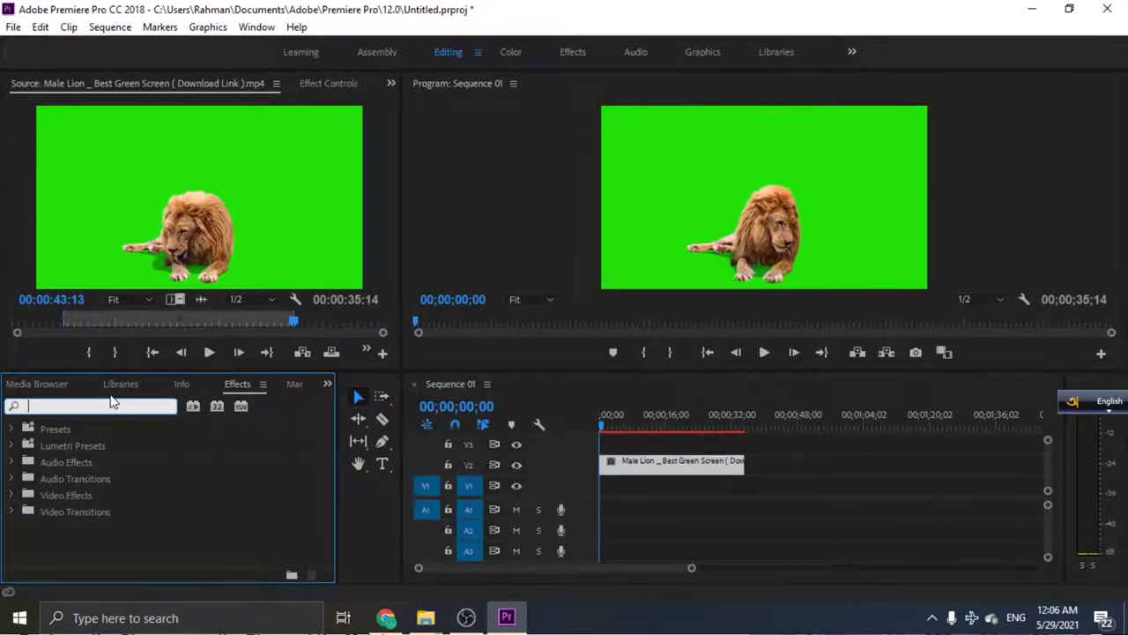
{"action": "type", "text": "Ult"}
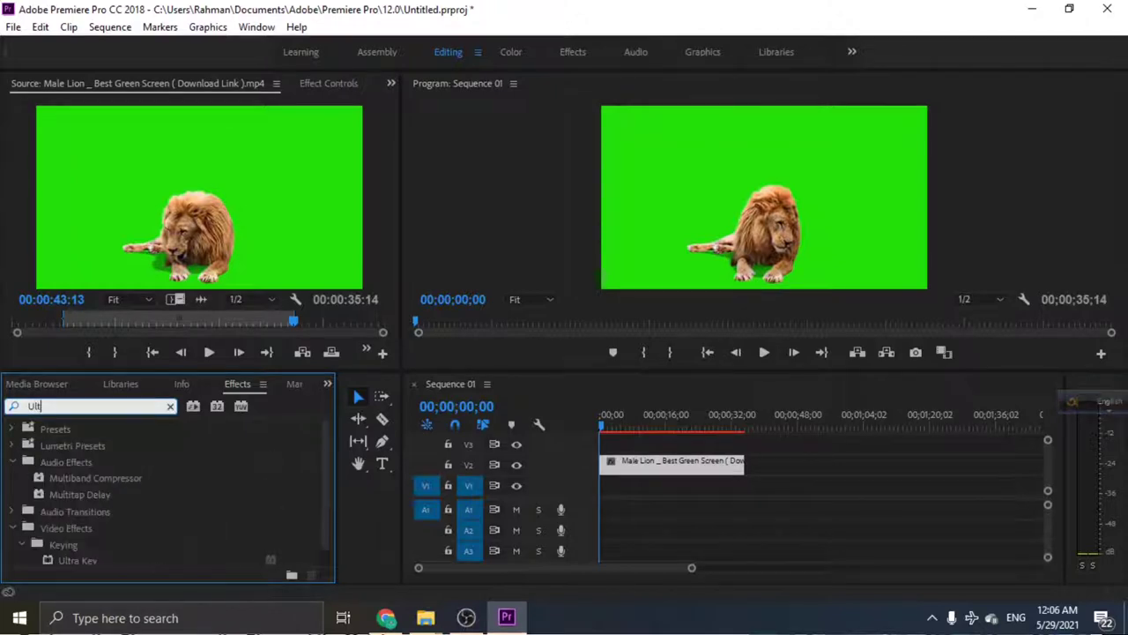
{"action": "type", "text": "ra"}
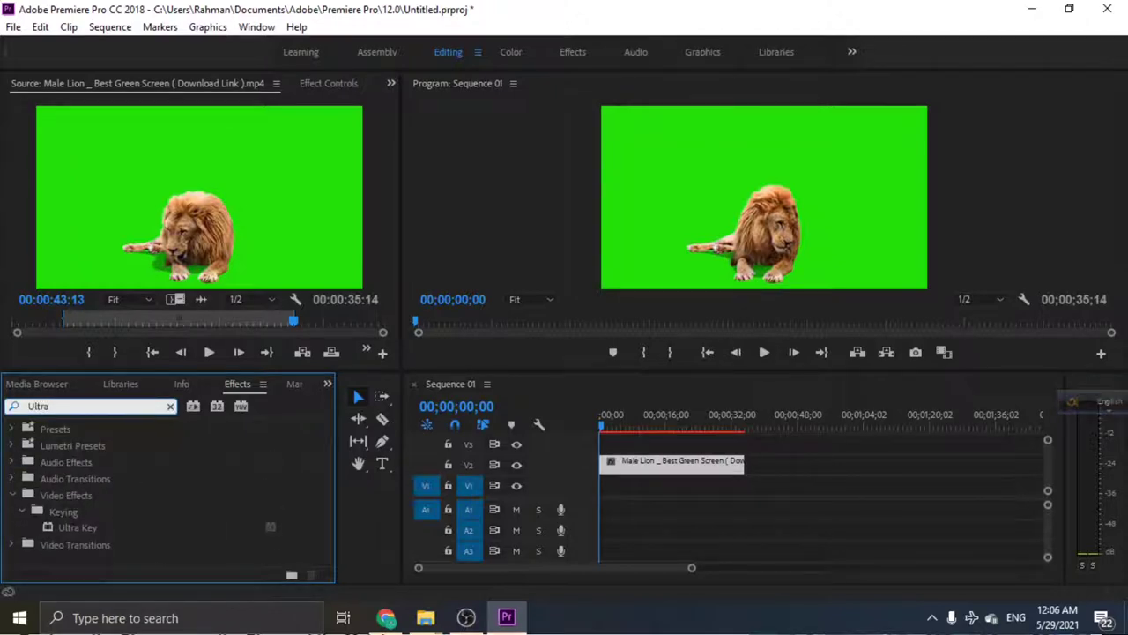
{"action": "left_click", "coordinate": [84, 527]}
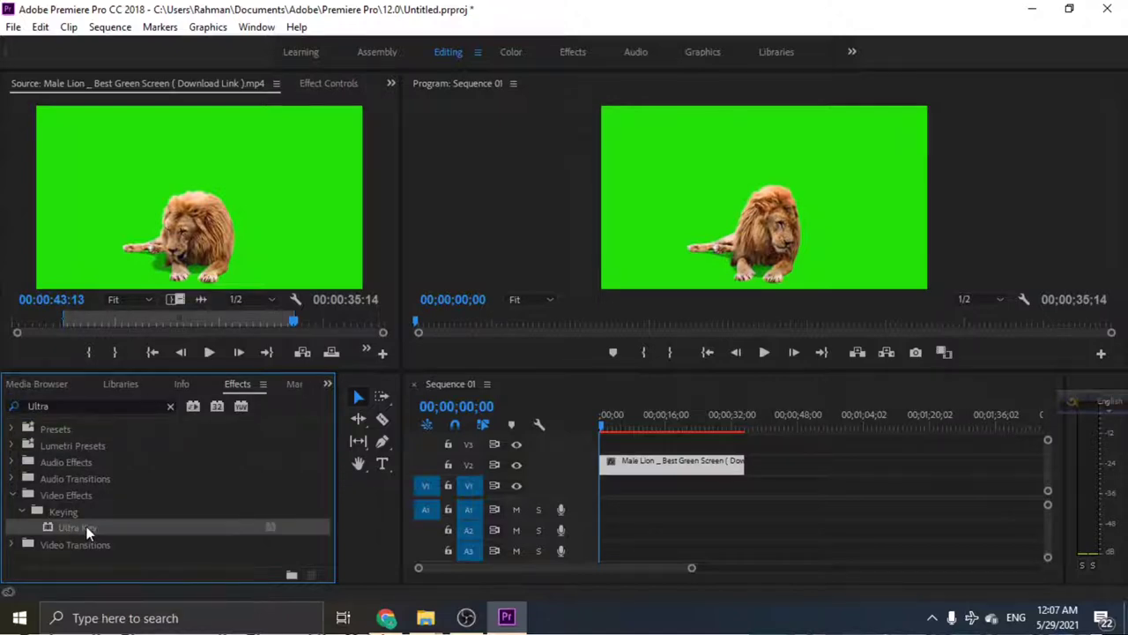
Step: Apply the Ultra Key effect to the lion clip in the timeline
{"action": "mouse_move", "coordinate": [87, 532]}
{"action": "left_mouse_down"}
{"action": "mouse_move", "coordinate": [676, 475]}
{"action": "mouse_move", "coordinate": [667, 465]}
{"action": "left_mouse_up"}
{"action": "left_click", "coordinate": [257, 27]}
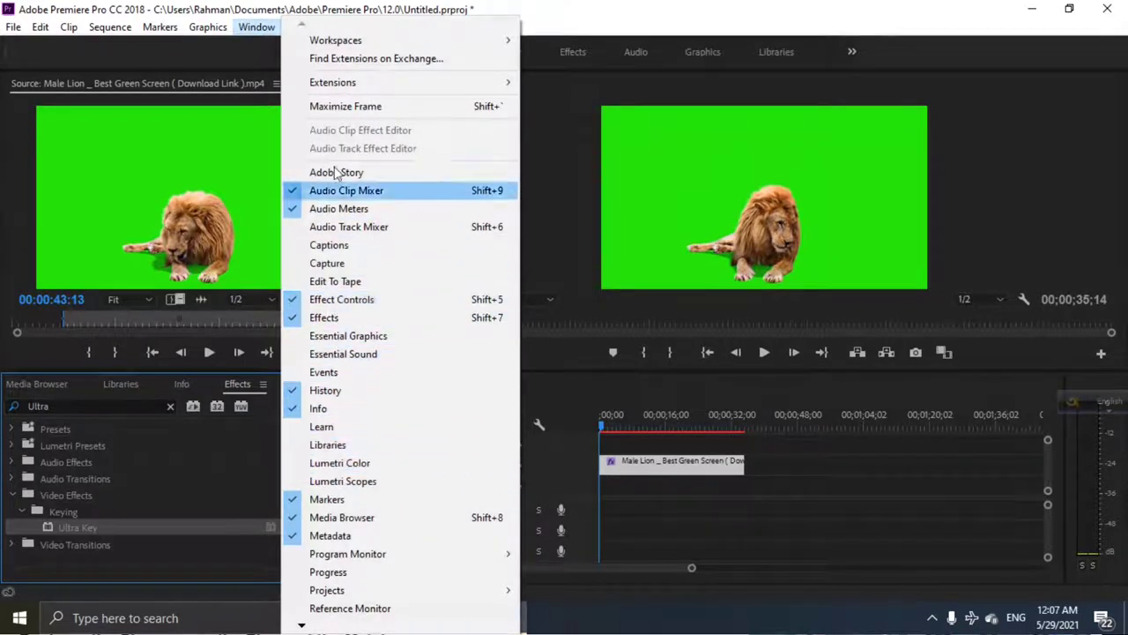
{"action": "left_click", "coordinate": [263, 27]}
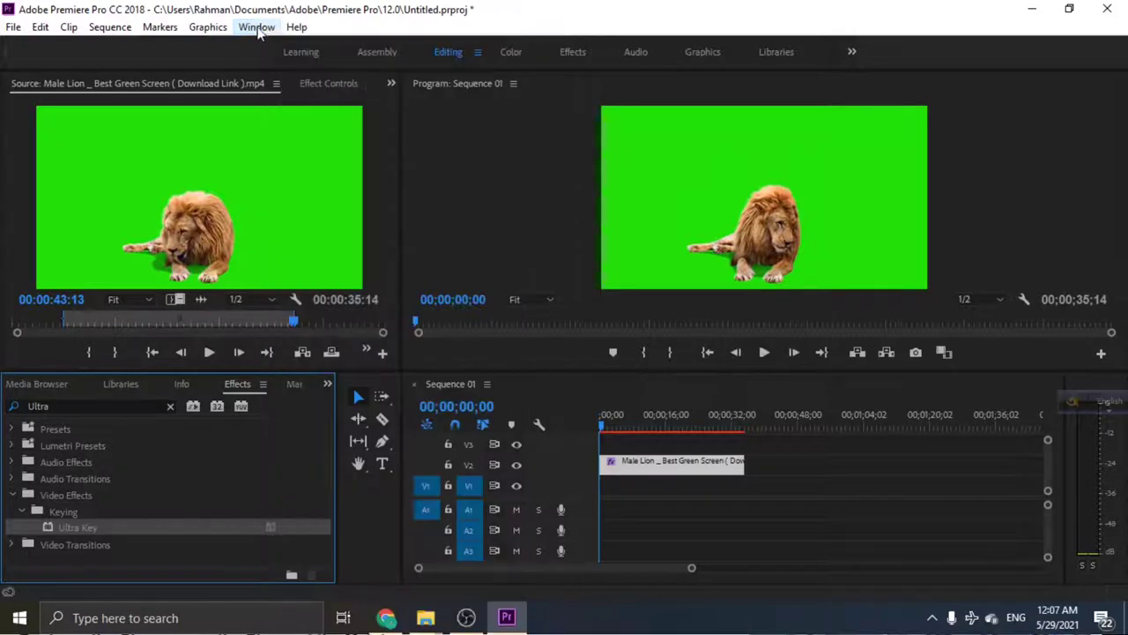
Step: Set Ultra Key's Key Color by sampling the green background in the Program monitor
{"action": "left_click", "coordinate": [318, 82]}
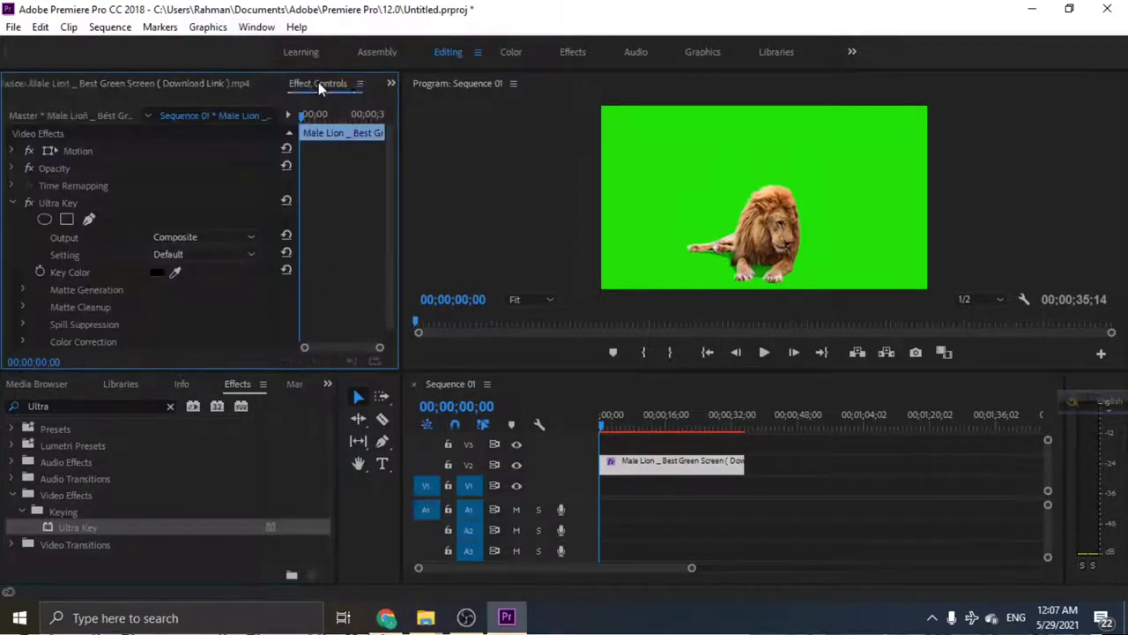
{"action": "scroll", "coordinate": [262, 286], "scroll_direction": "down", "scroll_amount": 1}
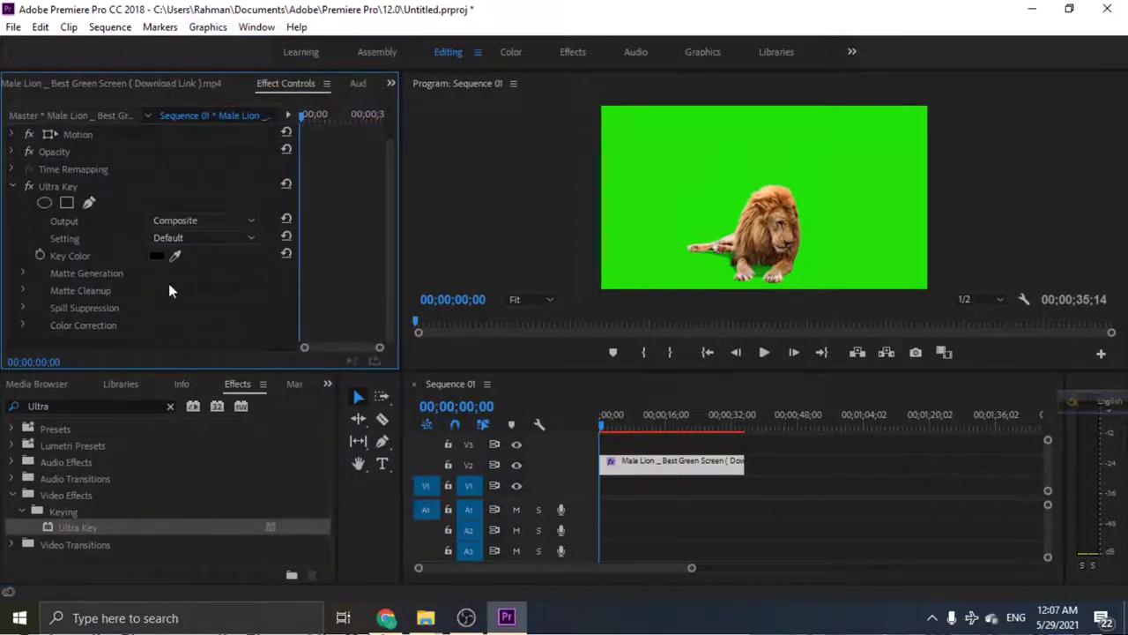
{"action": "left_click", "coordinate": [175, 256]}
{"action": "left_click", "coordinate": [176, 255]}
{"action": "left_click", "coordinate": [657, 192]}
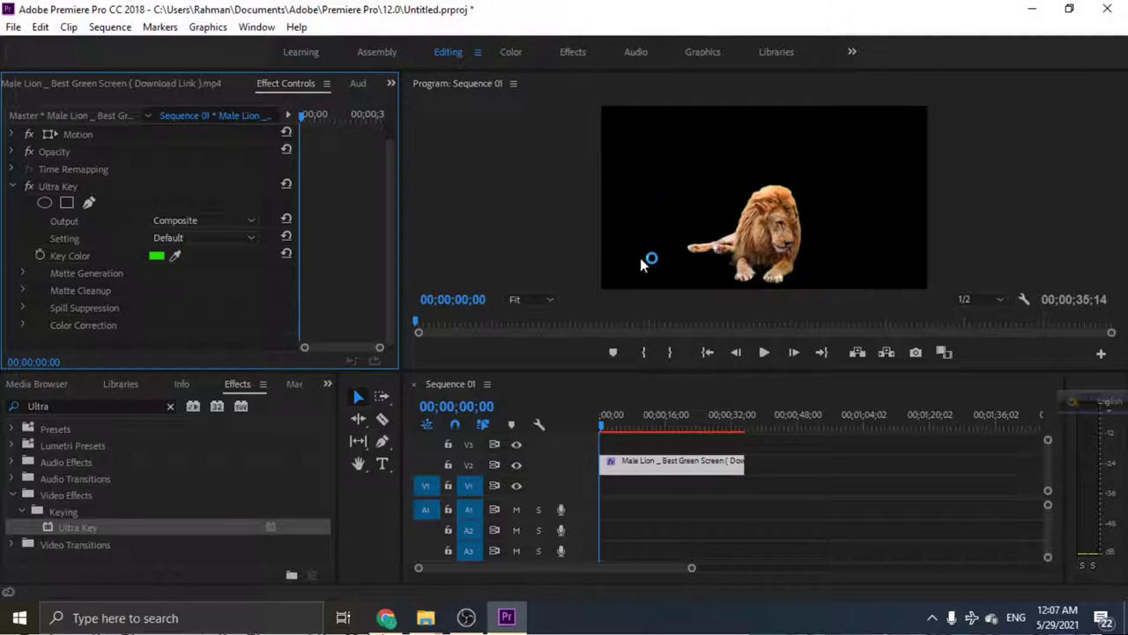
{"action": "left_click", "coordinate": [659, 471]}
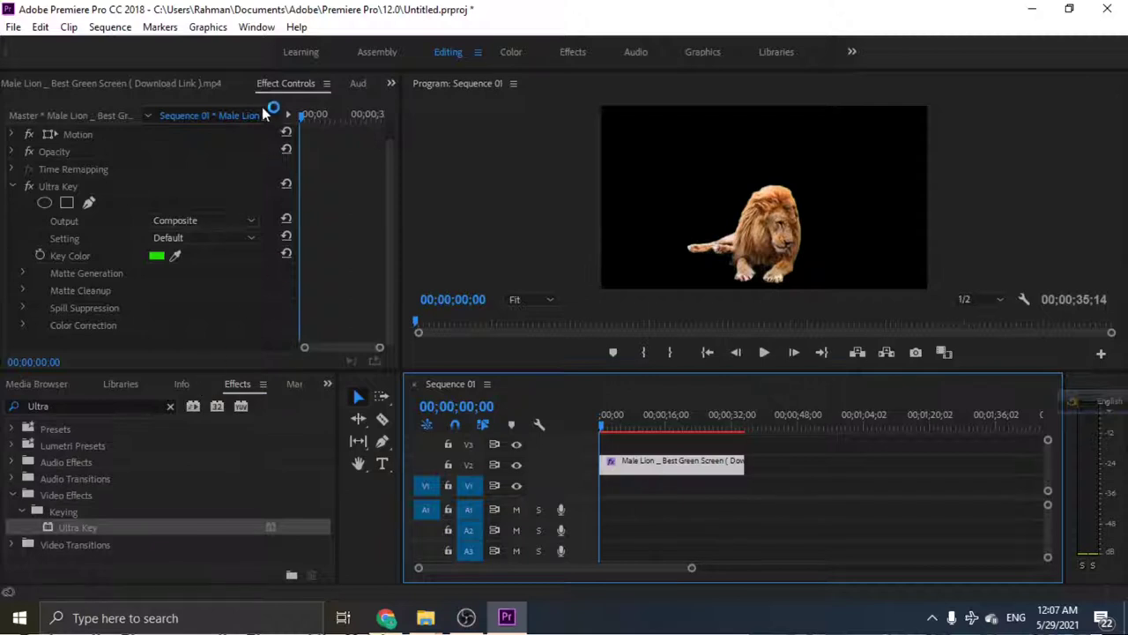
Step: Switch between the source and effect panels, then bring back the Project panel
{"action": "left_click", "coordinate": [161, 82]}
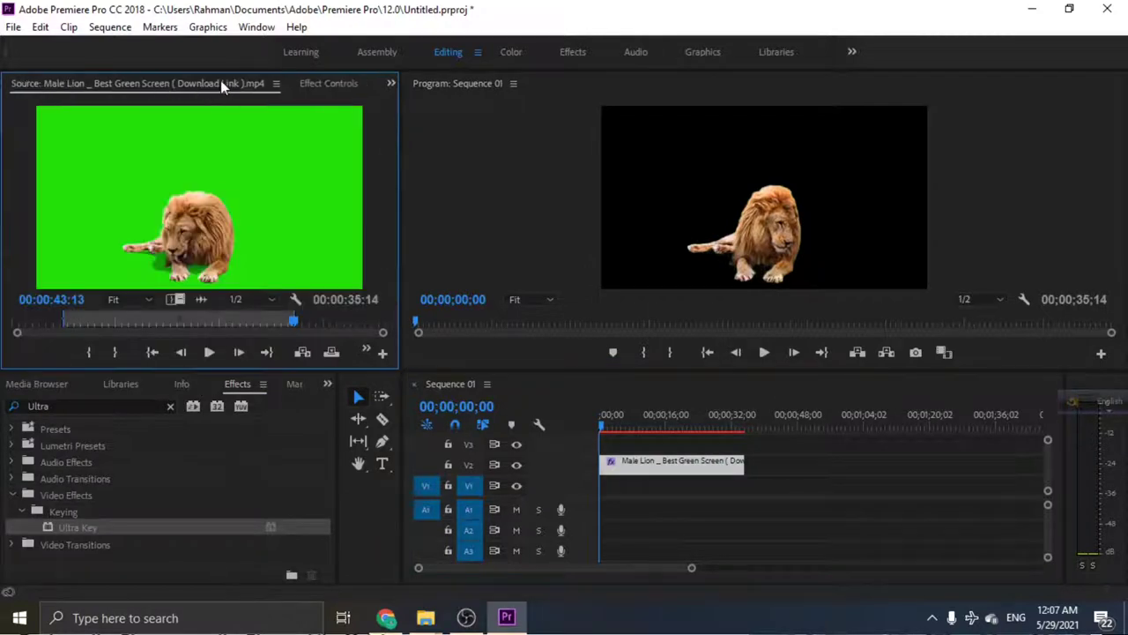
{"action": "left_click", "coordinate": [325, 86]}
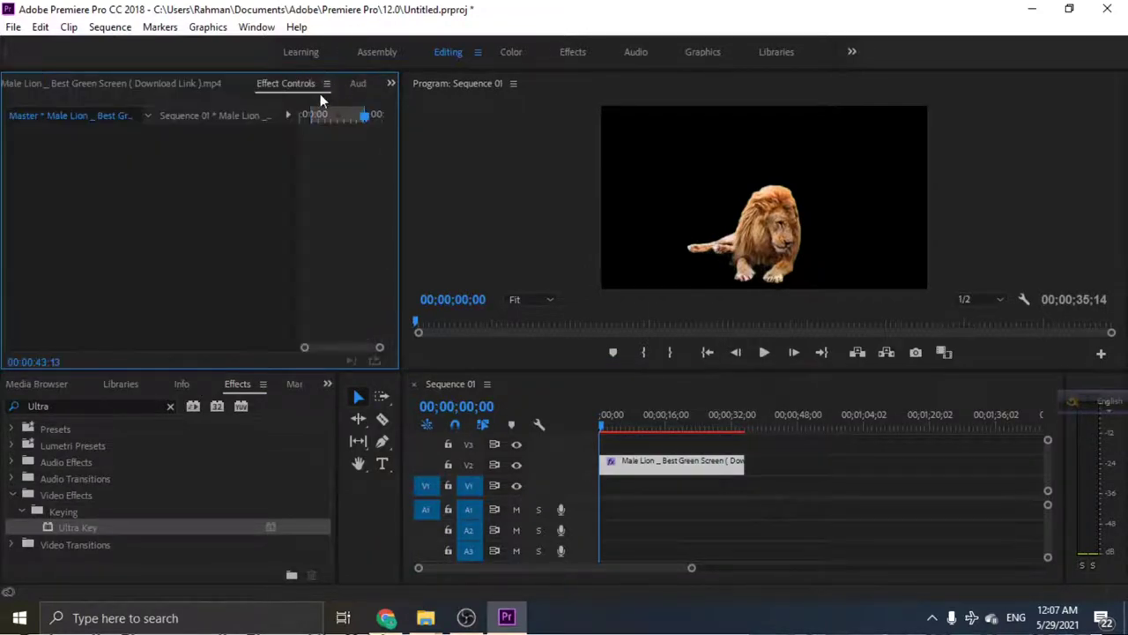
{"action": "left_click", "coordinate": [181, 87]}
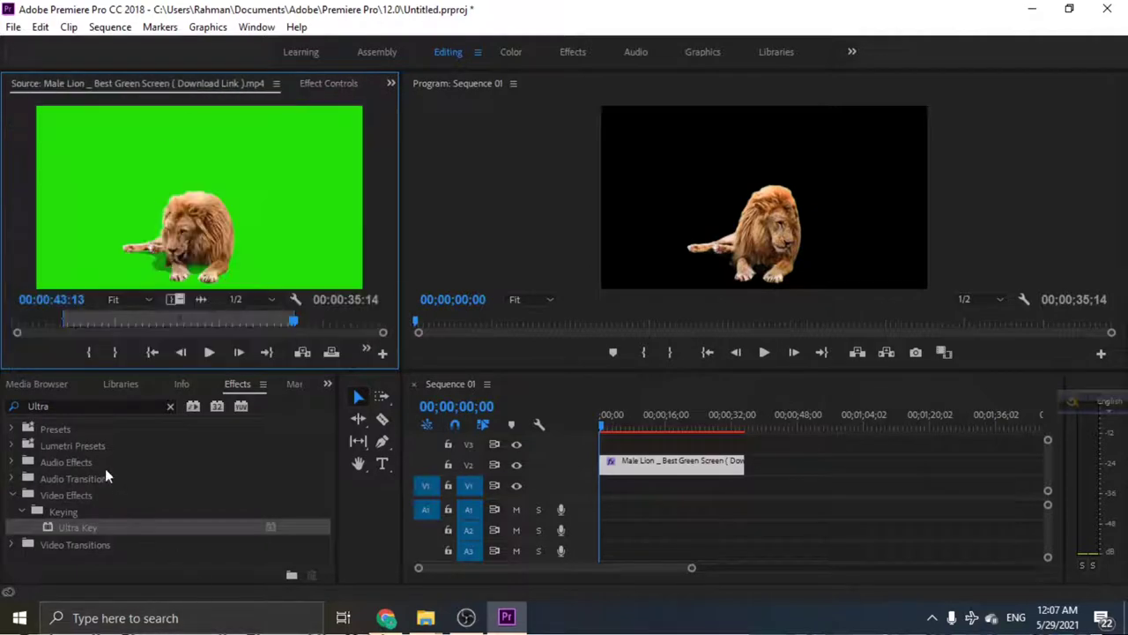
{"action": "left_click", "coordinate": [319, 82]}
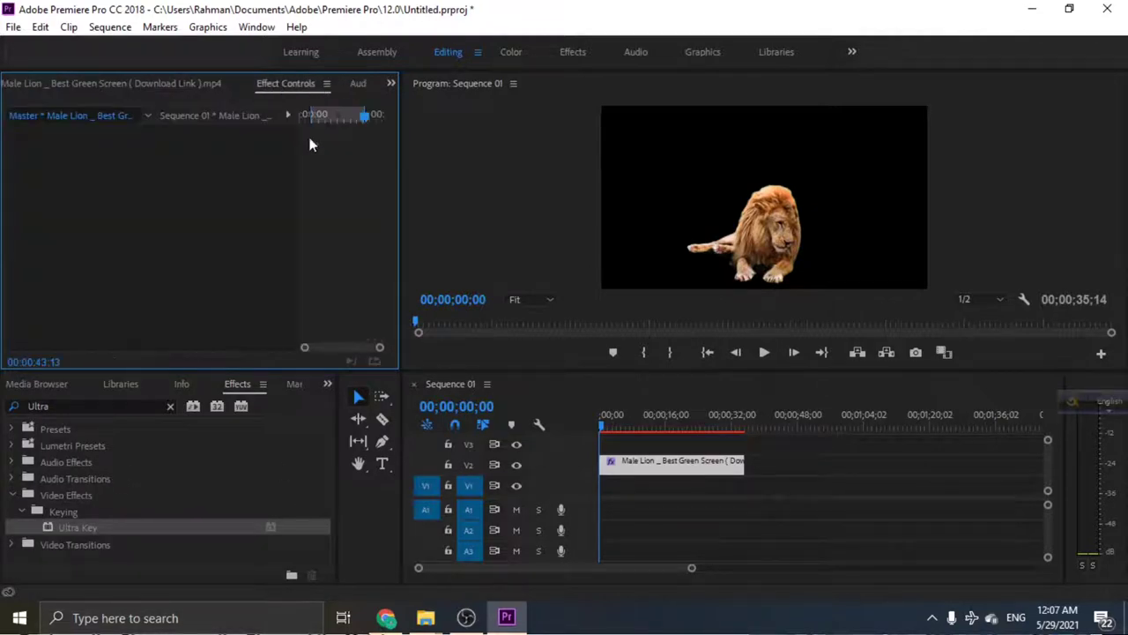
{"action": "left_click", "coordinate": [328, 384]}
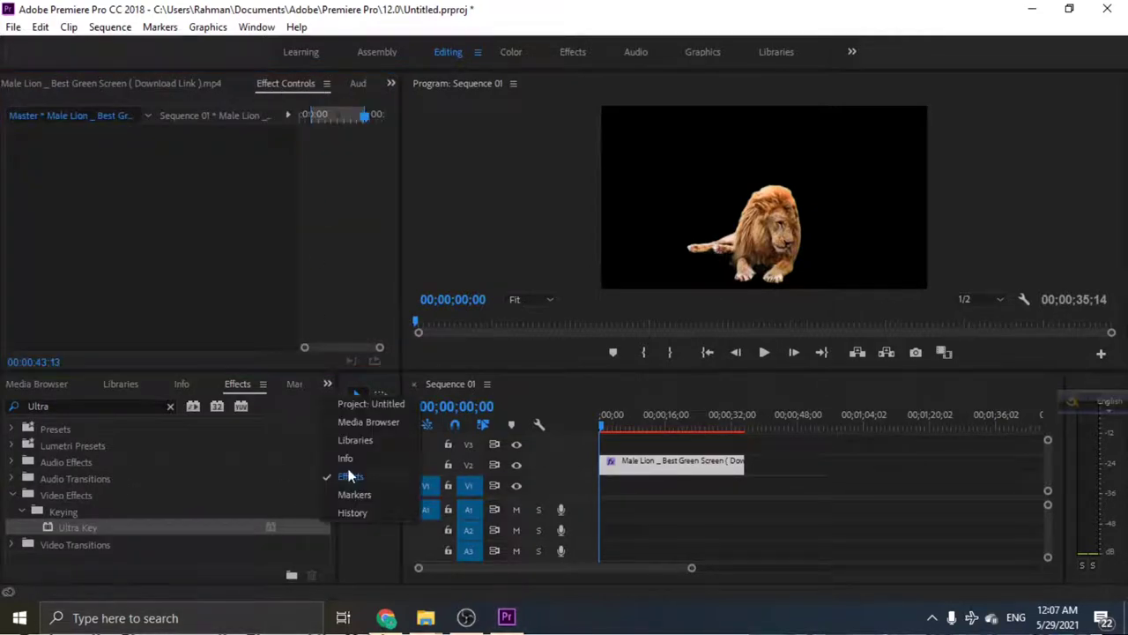
{"action": "left_click", "coordinate": [359, 404]}
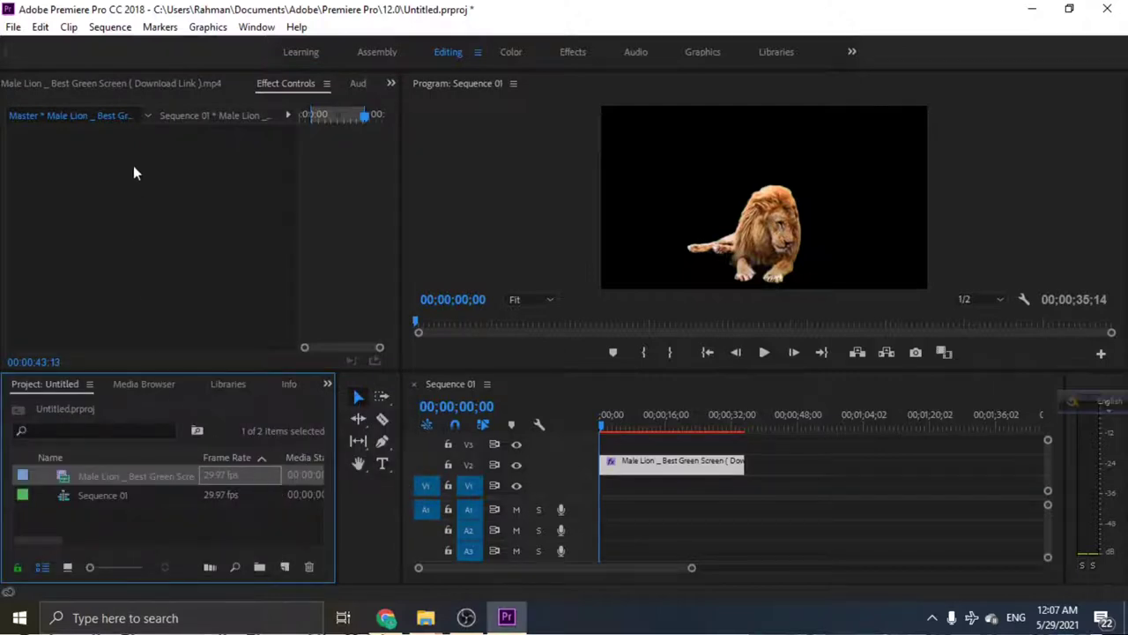
{"action": "left_click", "coordinate": [141, 88]}
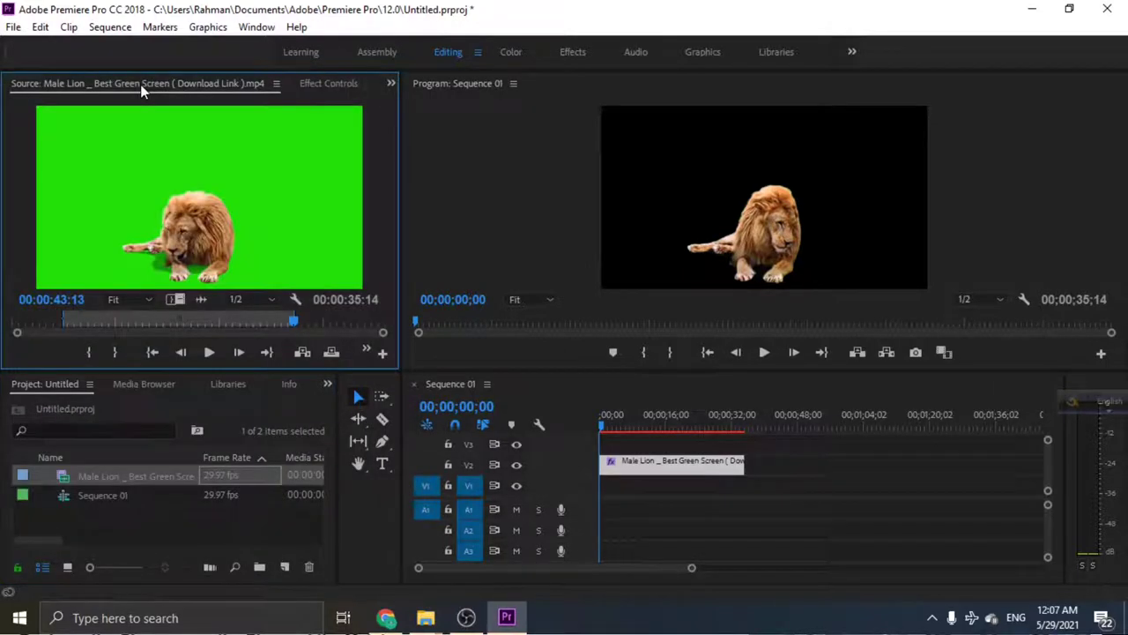
{"action": "left_click", "coordinate": [140, 527]}
Step: Import Nature-as-a-healer-header.jpg from the Desktop
{"action": "double_click", "coordinate": [139, 527]}
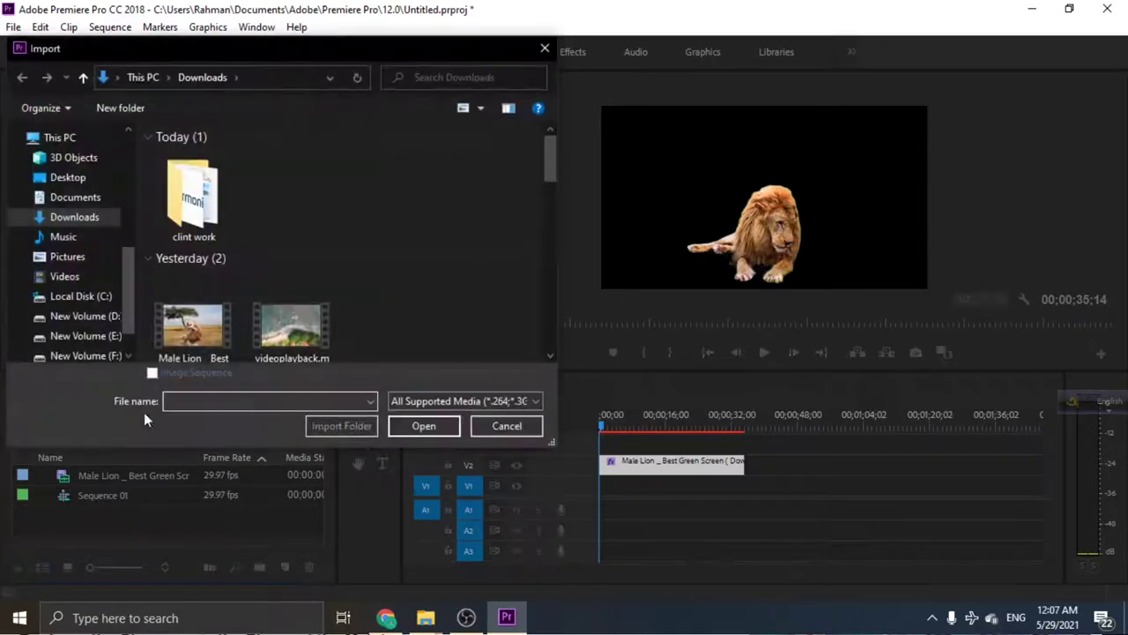
{"action": "left_click", "coordinate": [69, 179]}
{"action": "scroll", "coordinate": [257, 238], "scroll_direction": "down", "scroll_amount": 1}
{"action": "scroll", "coordinate": [249, 251], "scroll_direction": "down", "scroll_amount": 1}
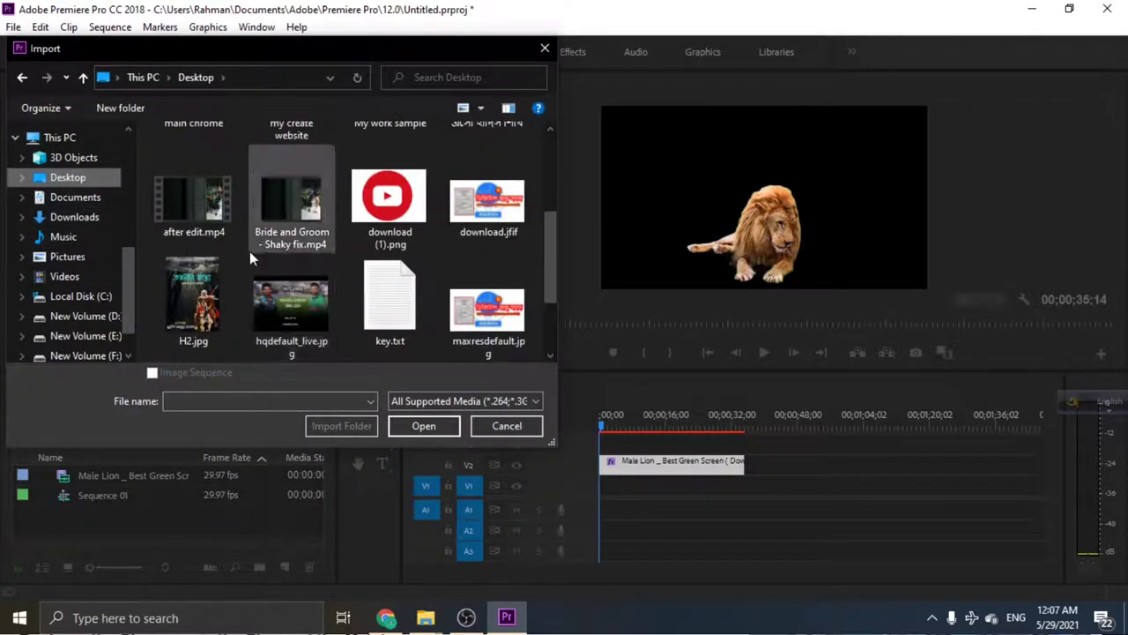
{"action": "scroll", "coordinate": [249, 252], "scroll_direction": "down", "scroll_amount": 1}
{"action": "left_click", "coordinate": [208, 322]}
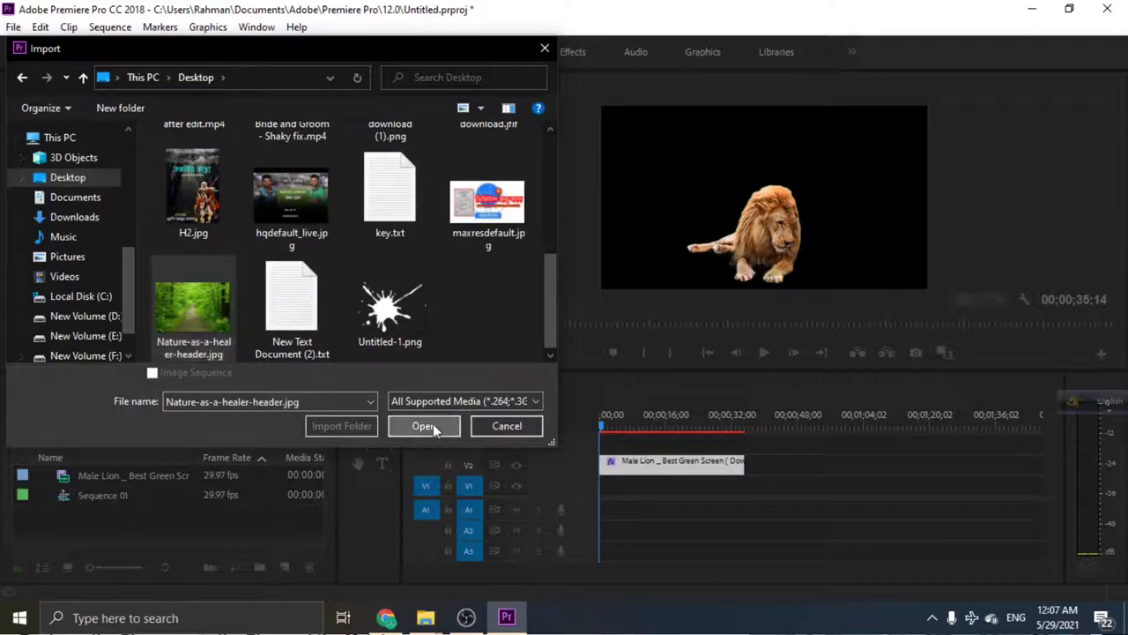
{"action": "left_click", "coordinate": [428, 425]}
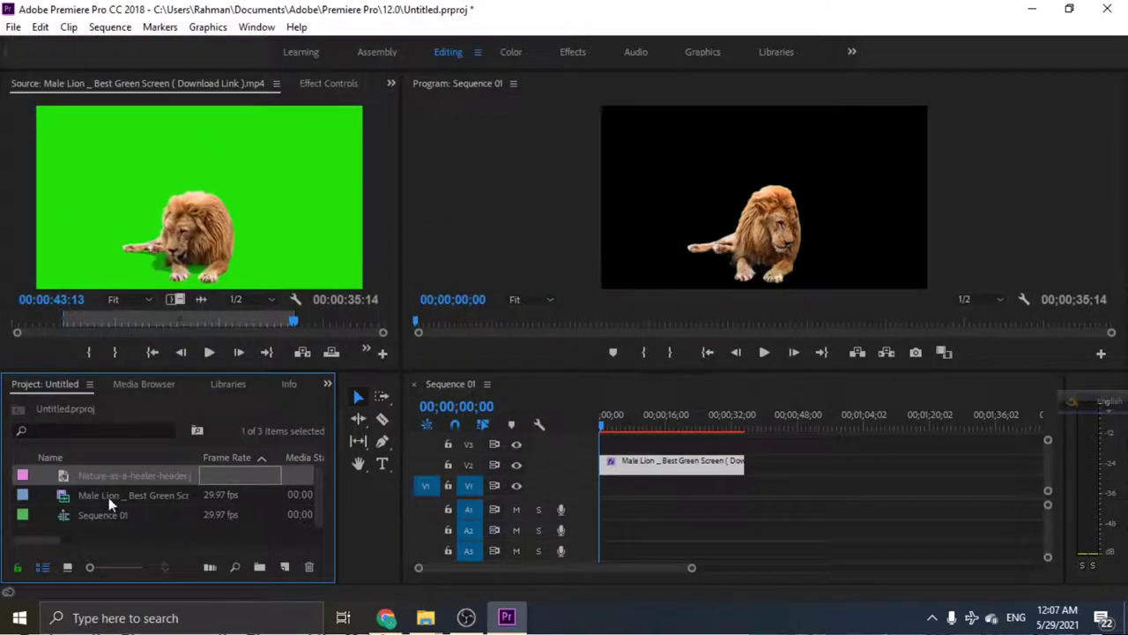
Step: Place the forest image on V1 under the lion clip, matching the lion's length
{"action": "left_click", "coordinate": [140, 474]}
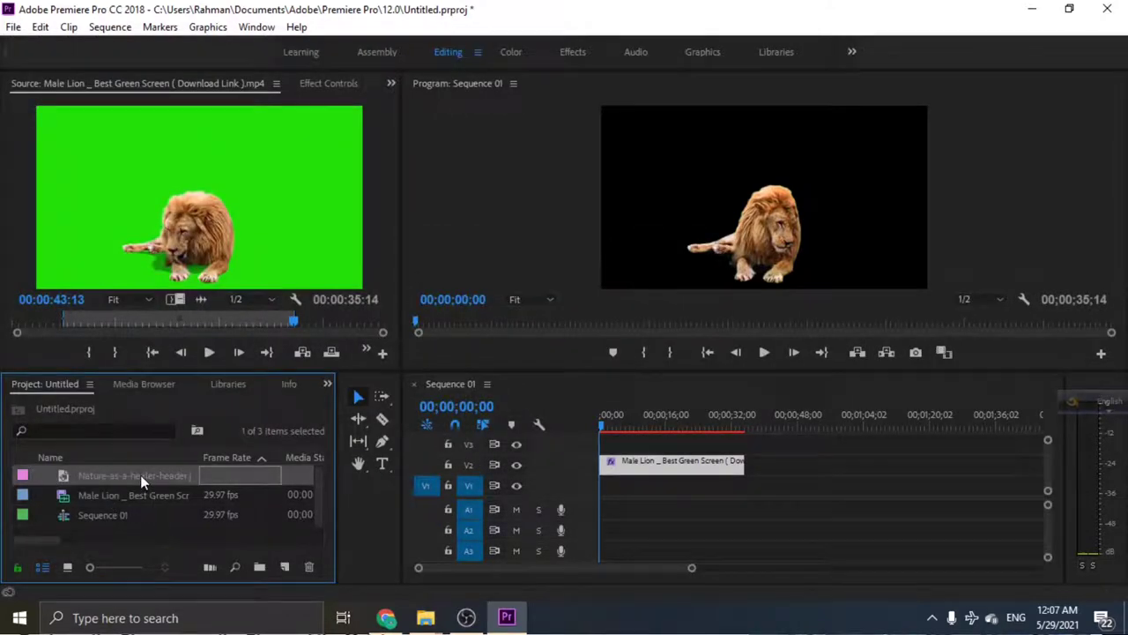
{"action": "left_click", "coordinate": [221, 475]}
{"action": "left_click", "coordinate": [68, 567]}
{"action": "scroll", "coordinate": [199, 498], "scroll_direction": "down", "scroll_amount": 2}
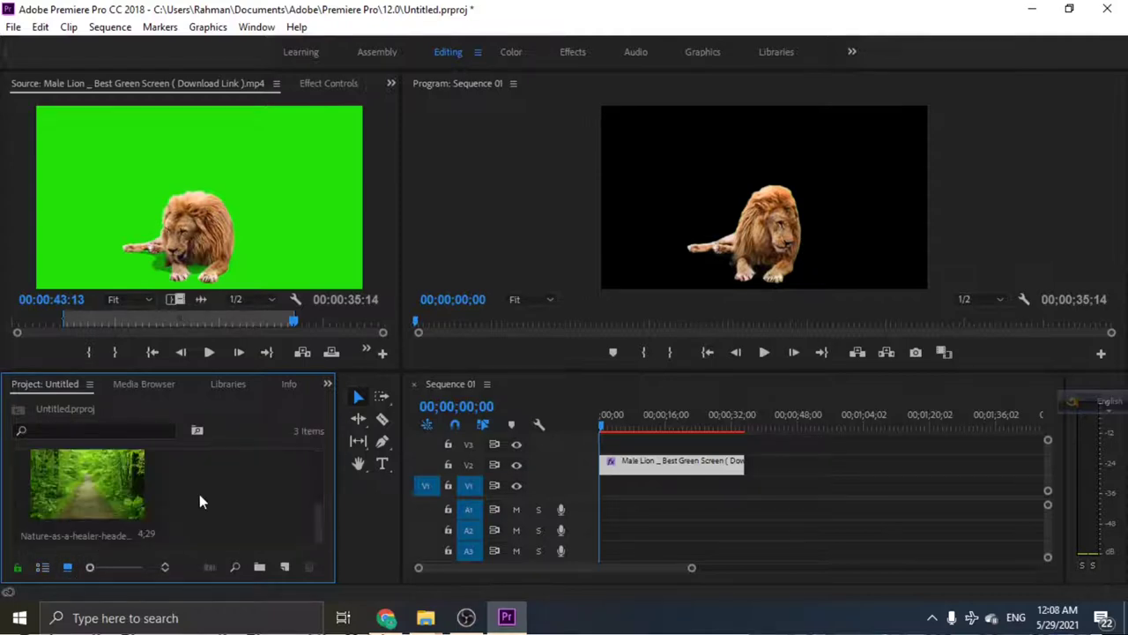
{"action": "left_click_drag", "start_coordinate": [97, 489], "coordinate": [738, 483]}
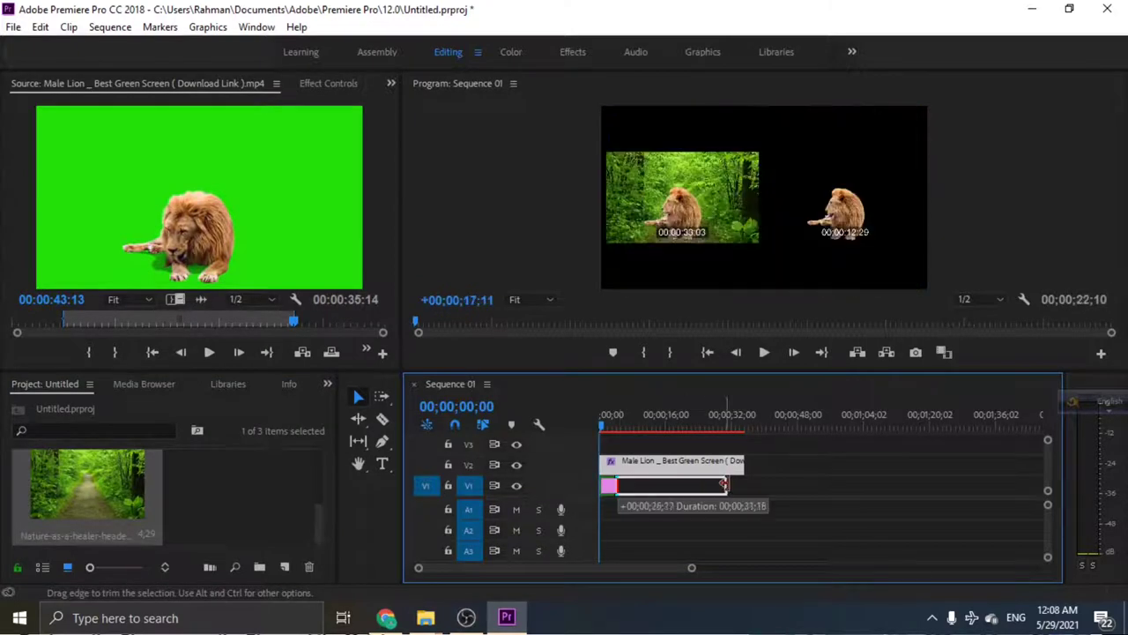
{"action": "left_click", "coordinate": [710, 487]}
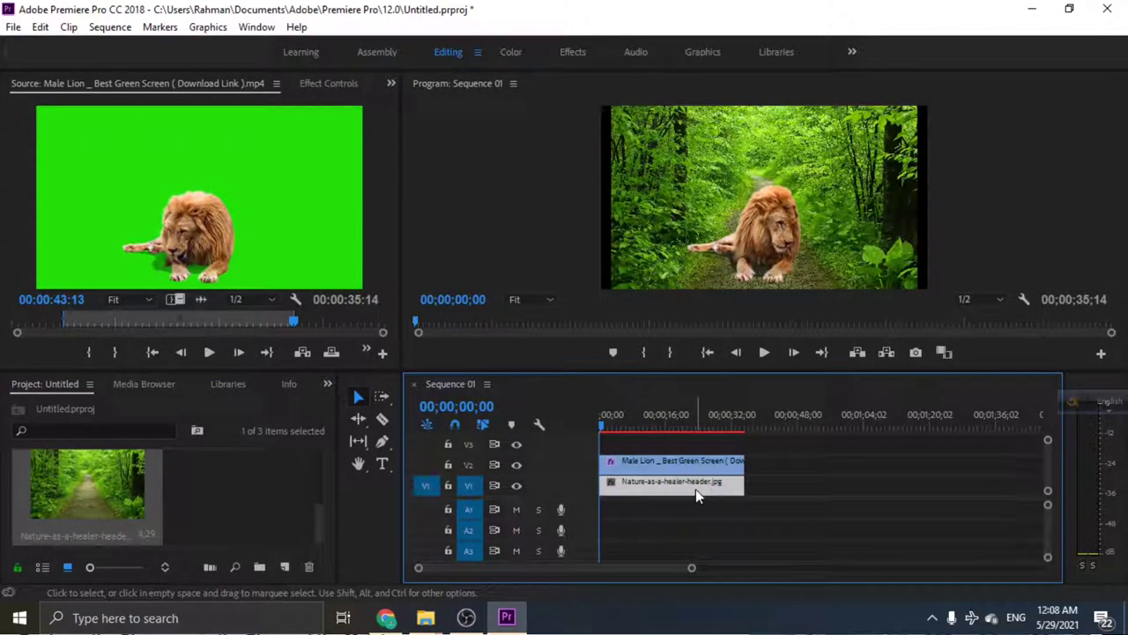
Step: Scale the forest image to frame size, then set its Motion Scale to 137
{"action": "right_click", "coordinate": [695, 490]}
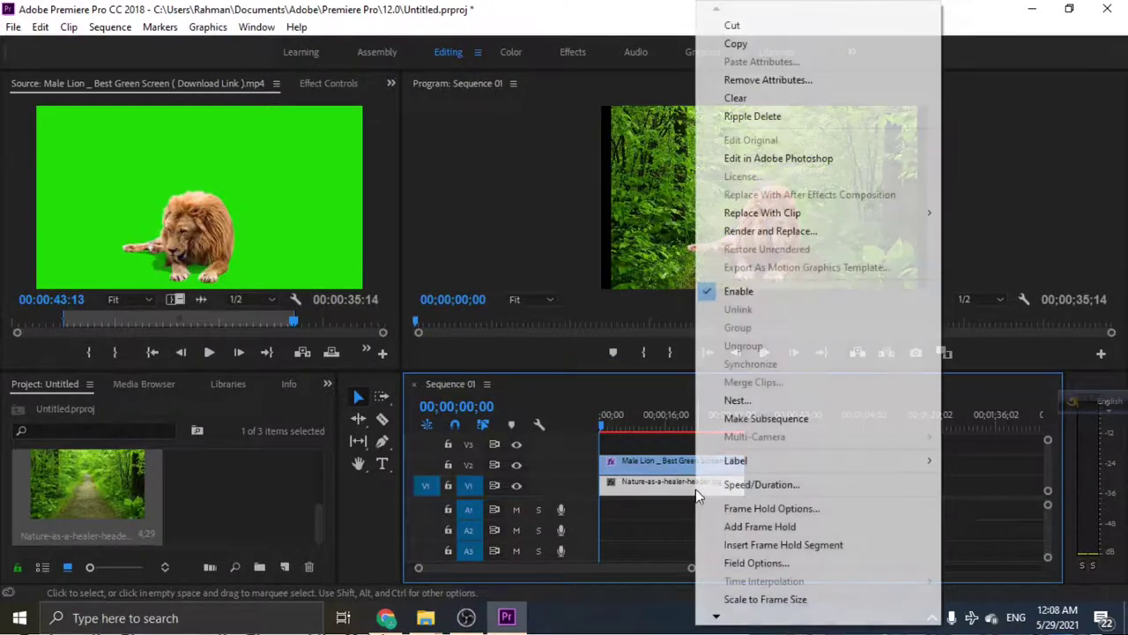
{"action": "left_click", "coordinate": [756, 598]}
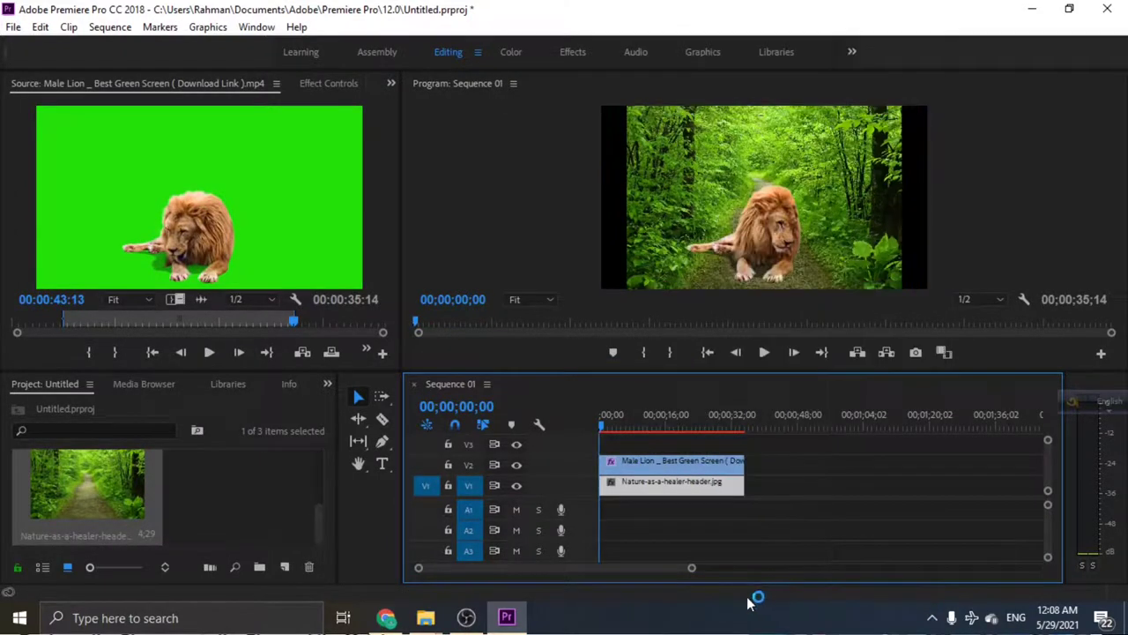
{"action": "left_click", "coordinate": [331, 82]}
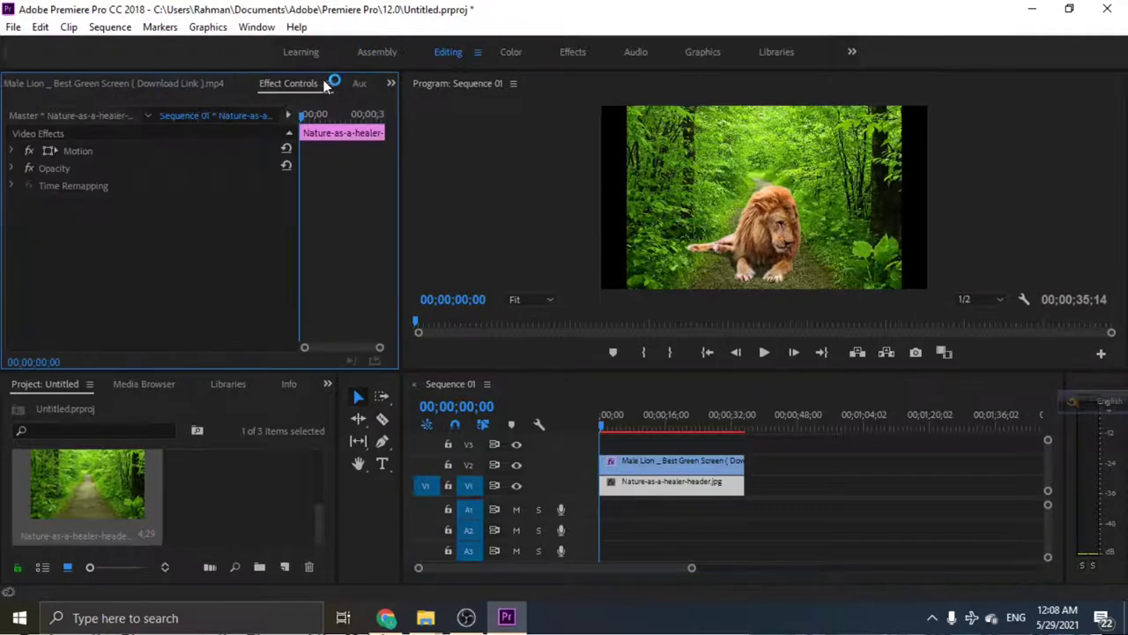
{"action": "left_click", "coordinate": [11, 151]}
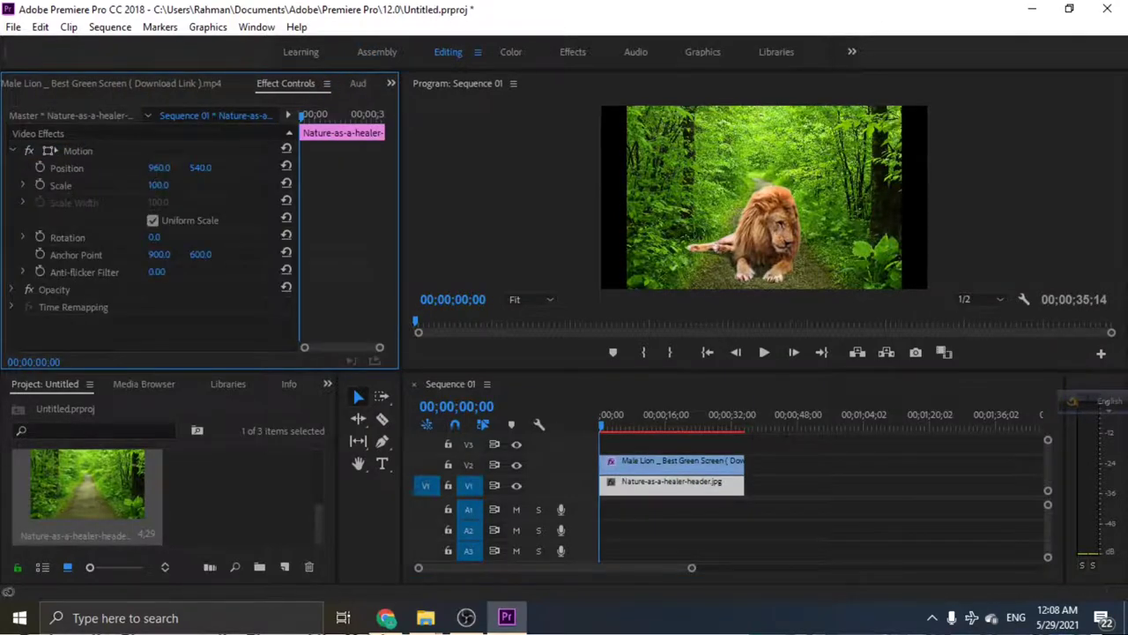
{"action": "left_click_drag", "start_coordinate": [158, 185], "coordinate": [186, 185]}
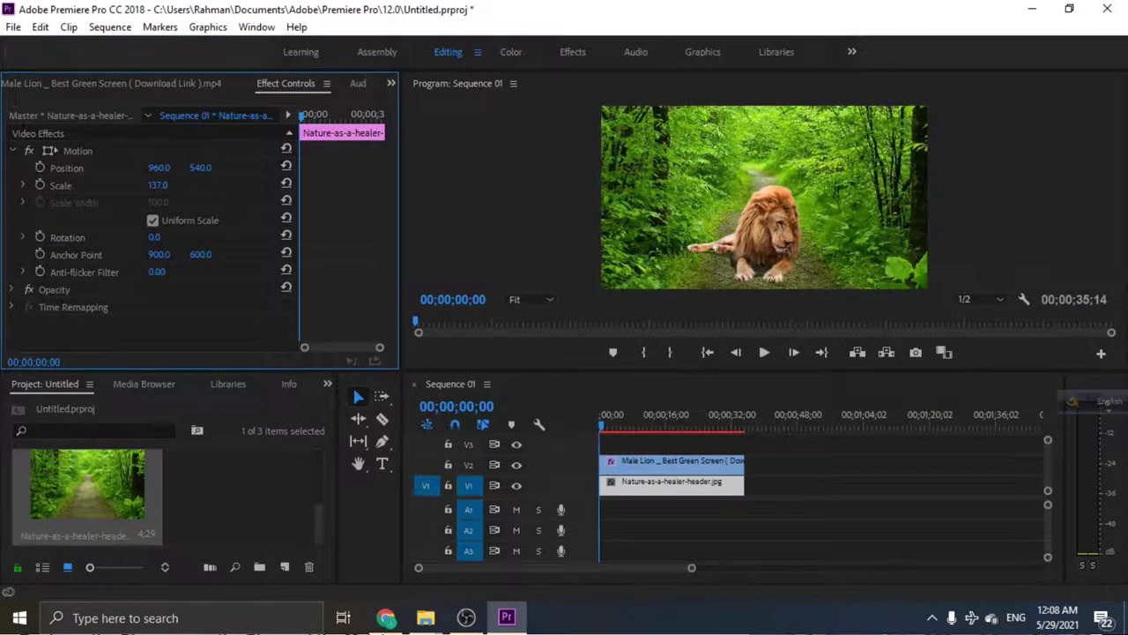
Step: Reduce the lion clip's Motion Scale to 86
{"action": "left_click", "coordinate": [676, 468]}
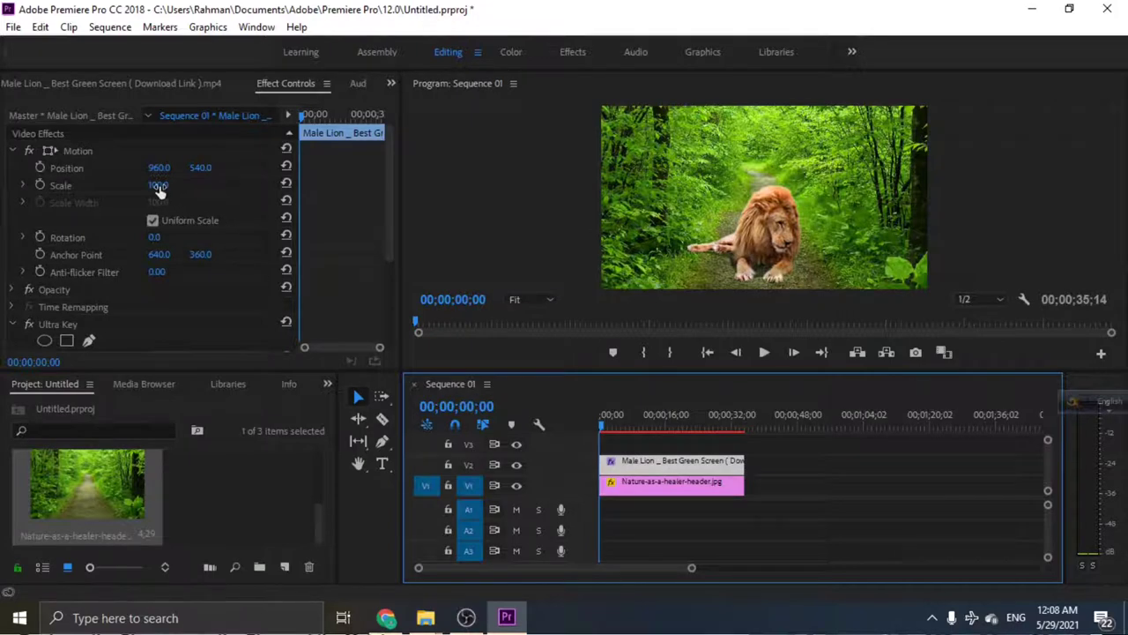
{"action": "left_click_drag", "start_coordinate": [158, 185], "coordinate": [154, 185]}
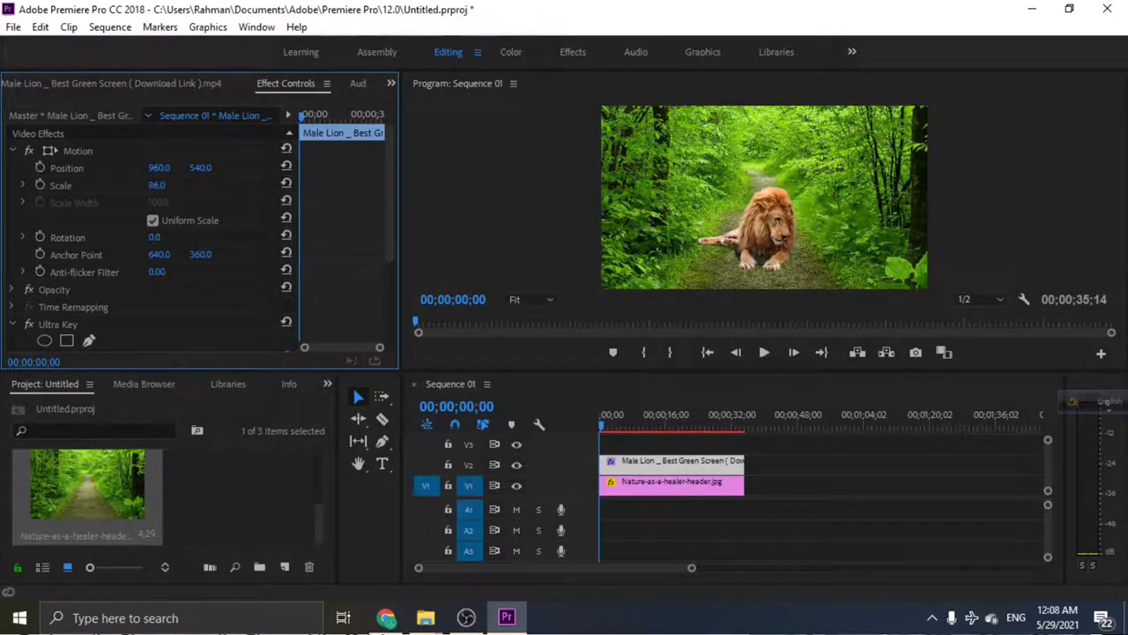
{"action": "left_click", "coordinate": [675, 466]}
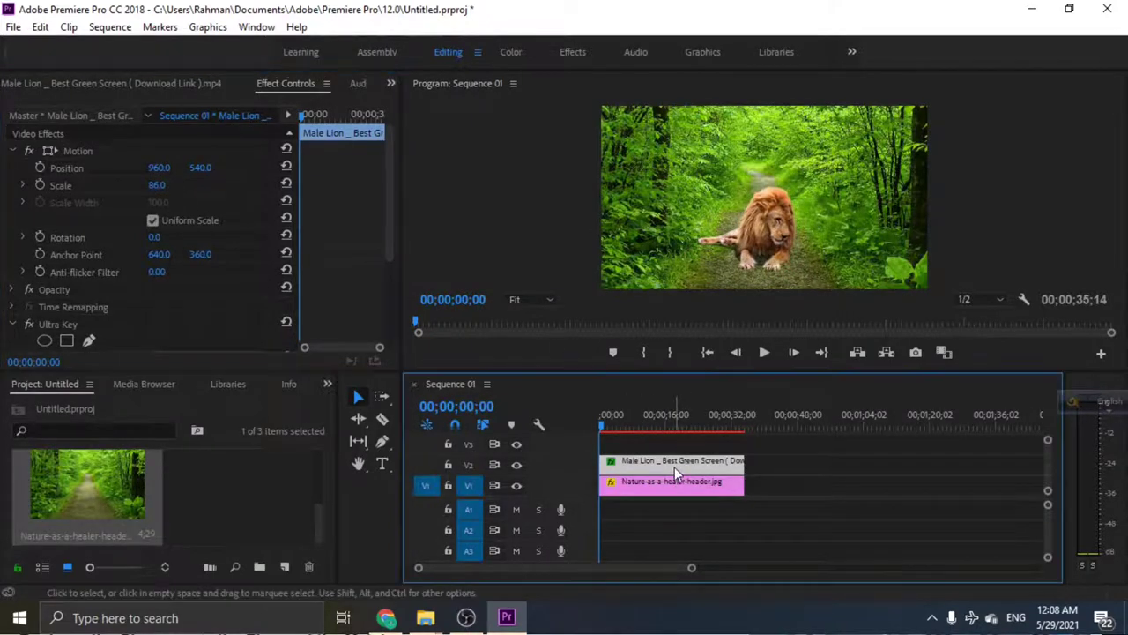
{"action": "left_click", "coordinate": [673, 481]}
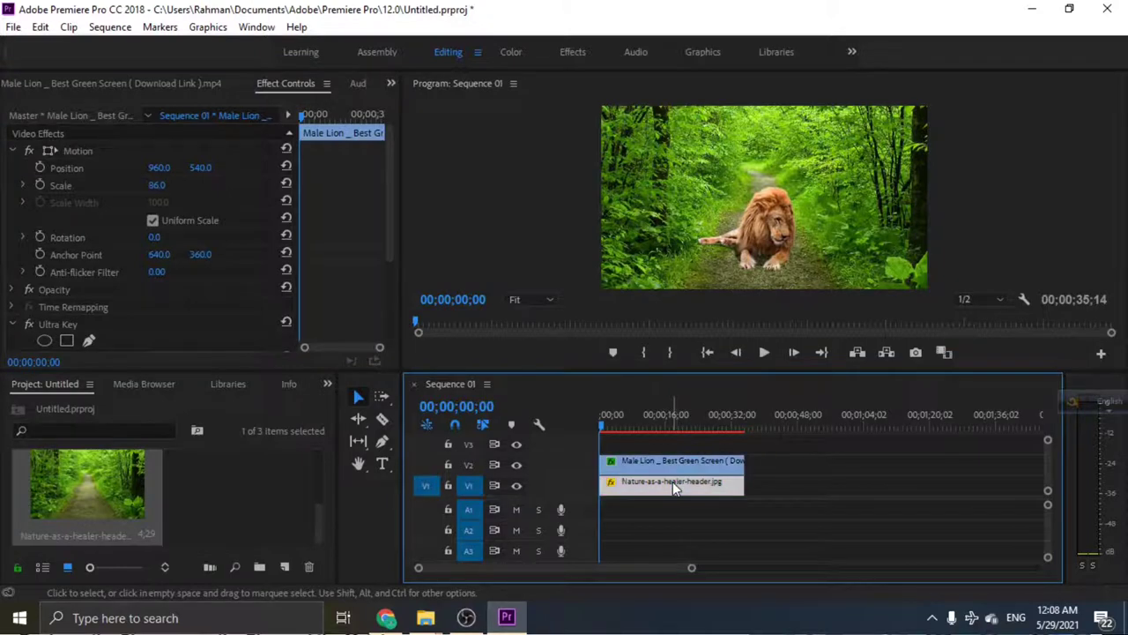
{"action": "left_click", "coordinate": [764, 353]}
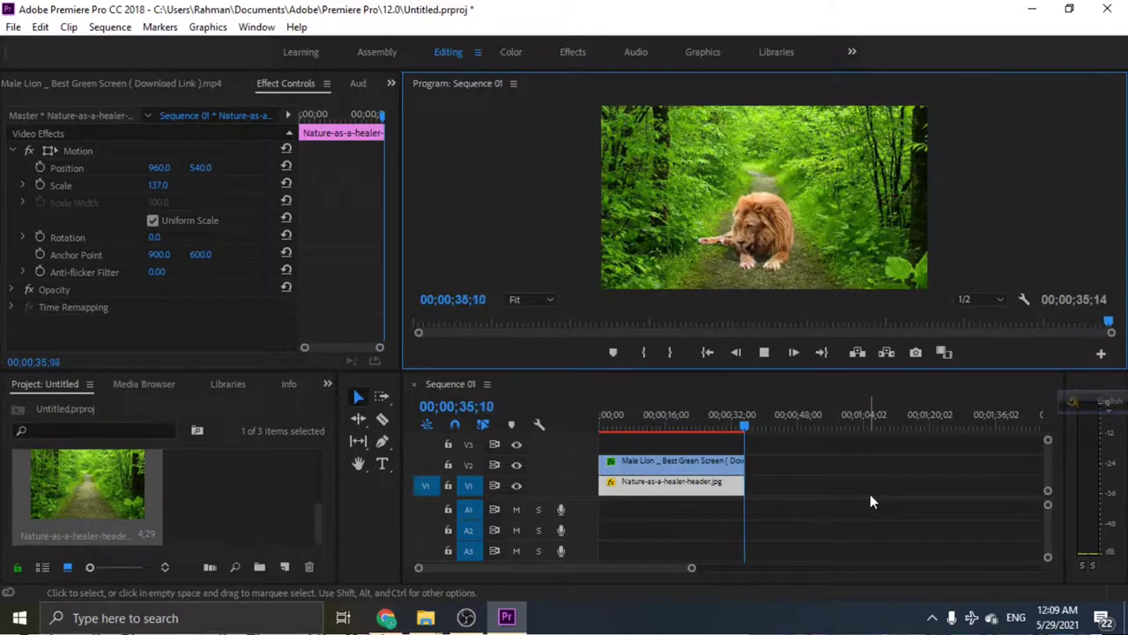
Step: Export media as H.264 using the Match Source - High bitrate preset
{"action": "left_click", "coordinate": [13, 27]}
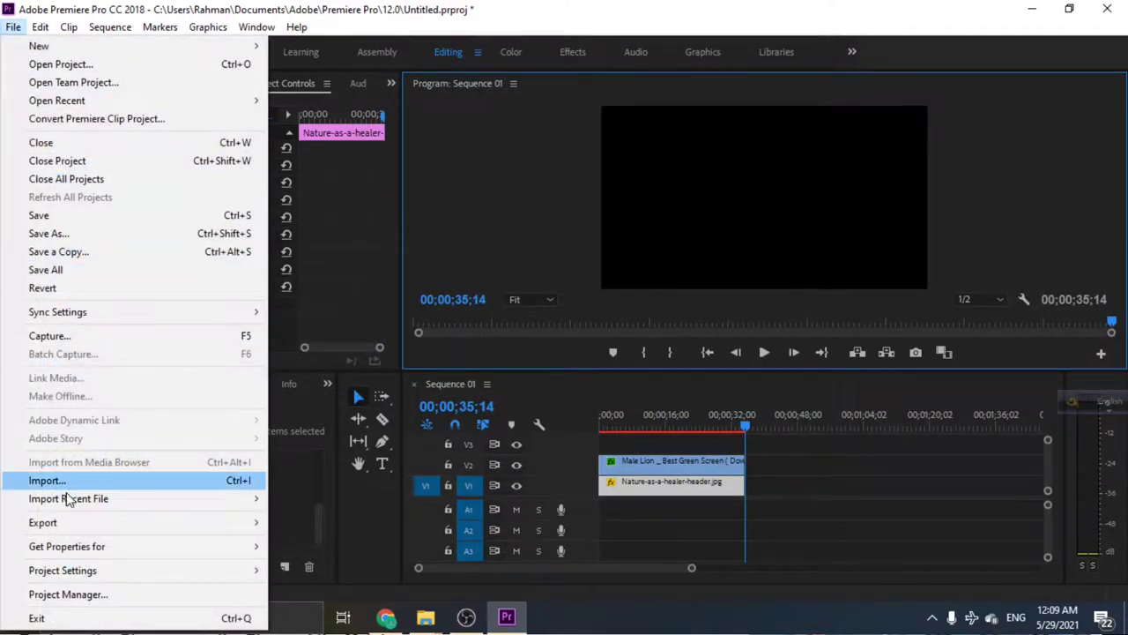
{"action": "mouse_move", "coordinate": [55, 524]}
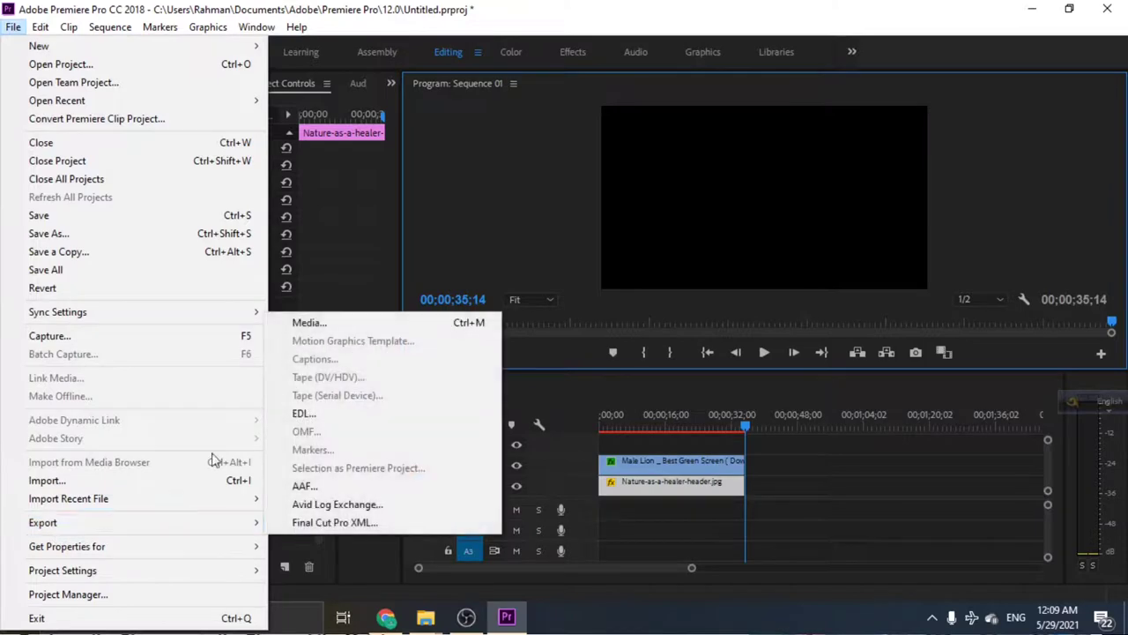
{"action": "left_click", "coordinate": [306, 326]}
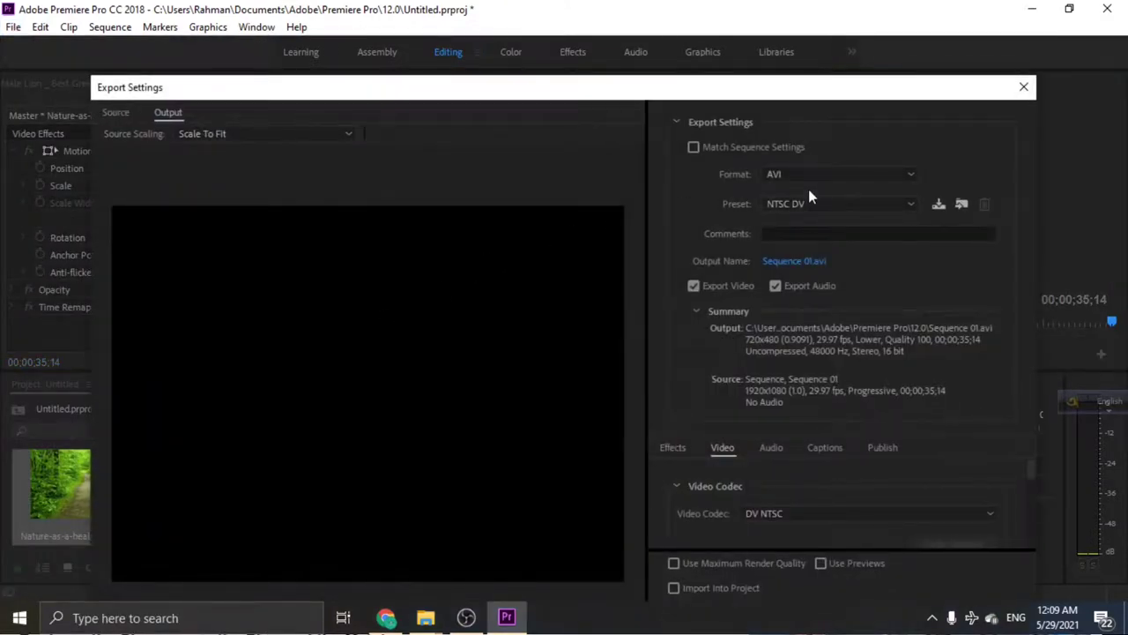
{"action": "left_click", "coordinate": [797, 176]}
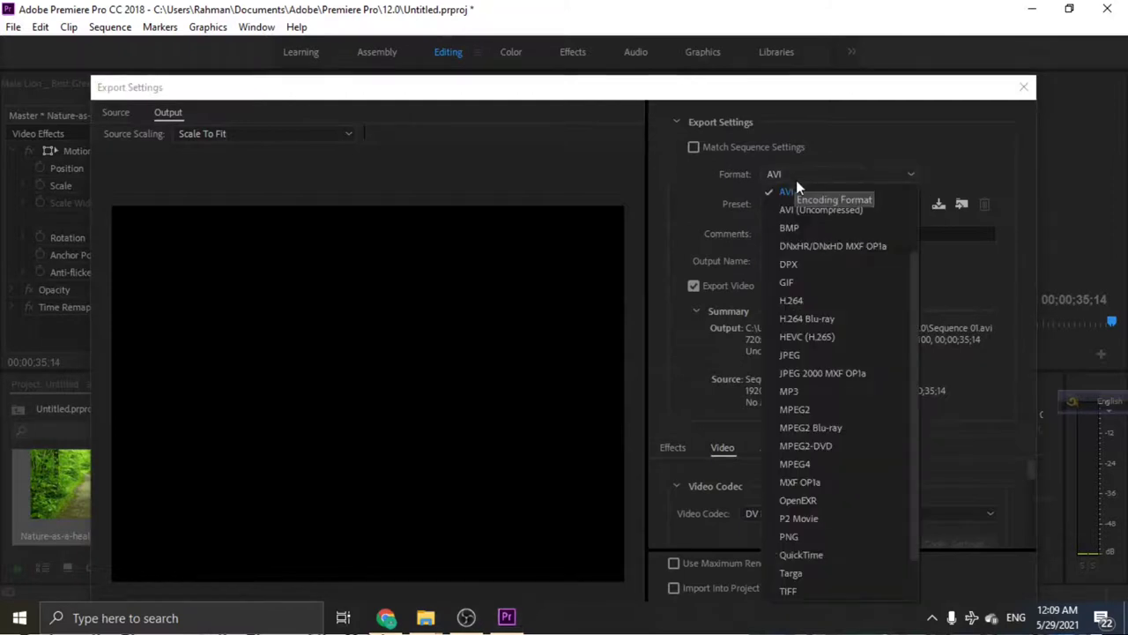
{"action": "left_click", "coordinate": [811, 298]}
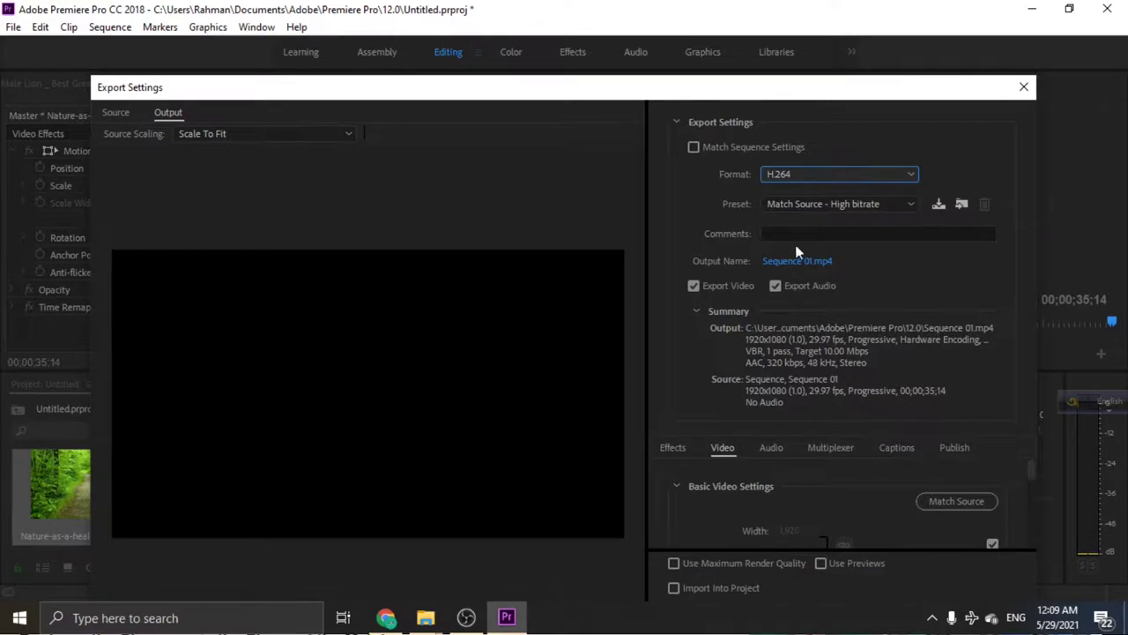
{"action": "left_click", "coordinate": [874, 204]}
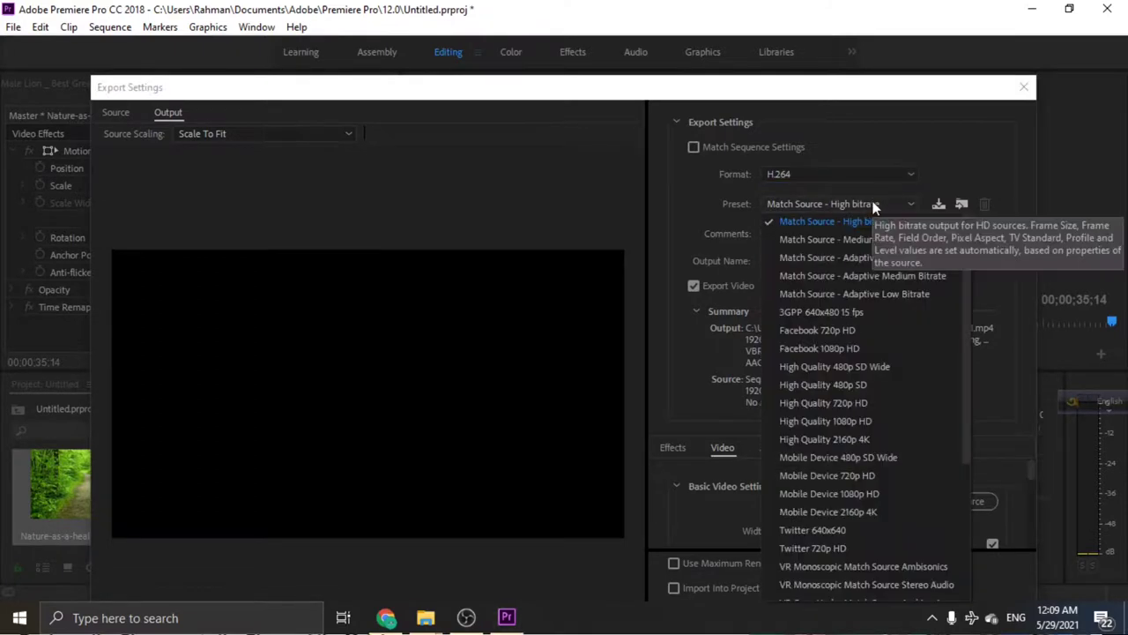
{"action": "left_click", "coordinate": [872, 205]}
Step: Point the export output at the Desktop, keeping the file name Sequence 01.mp4
{"action": "left_click", "coordinate": [809, 262]}
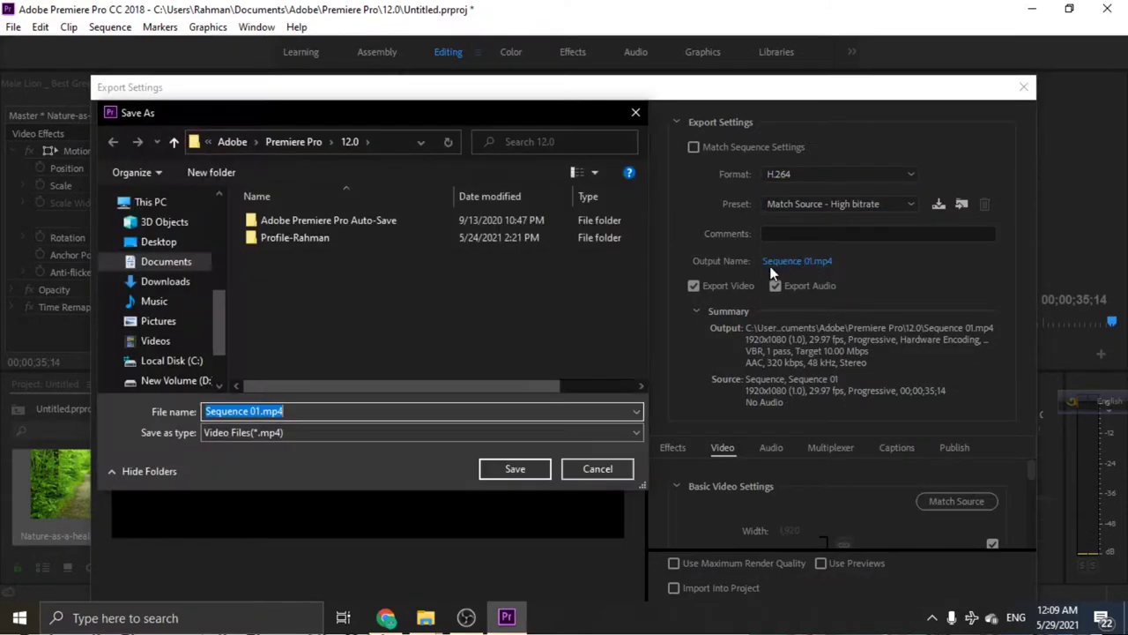
{"action": "left_click", "coordinate": [157, 243]}
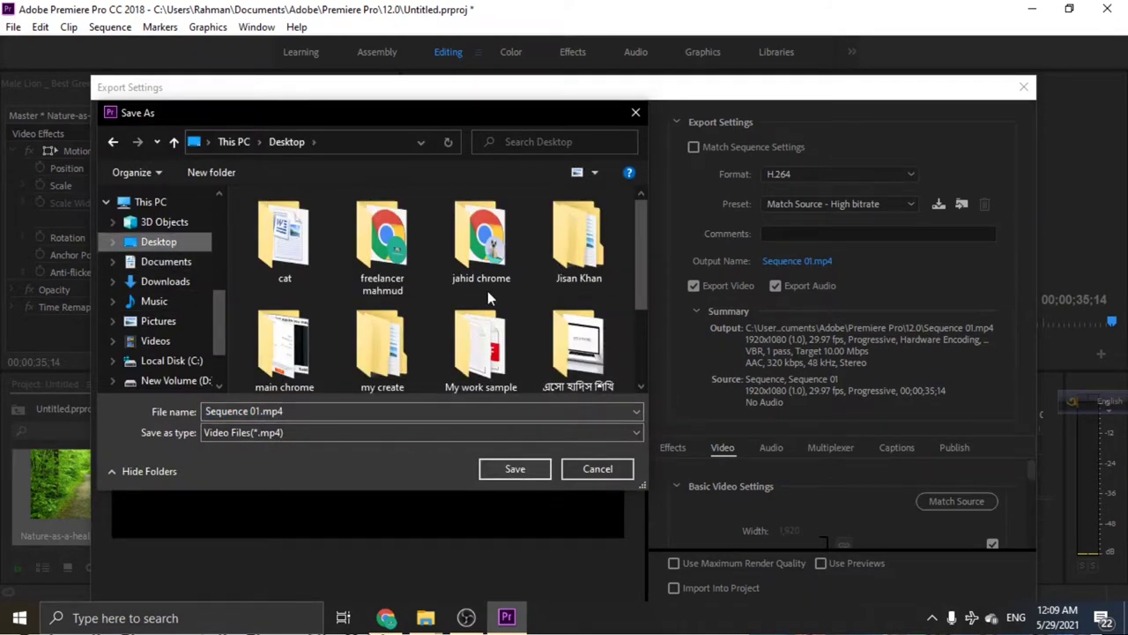
{"action": "scroll", "coordinate": [489, 313], "scroll_direction": "down", "scroll_amount": 2}
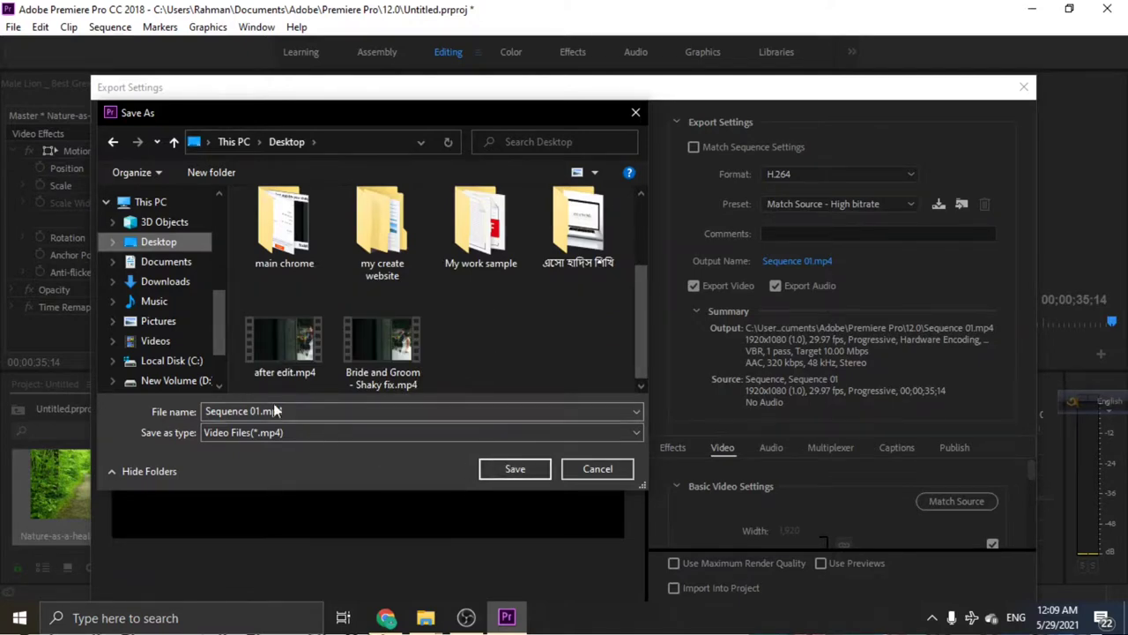
{"action": "left_click_drag", "start_coordinate": [283, 411], "coordinate": [205, 412]}
{"action": "left_click", "coordinate": [259, 412]}
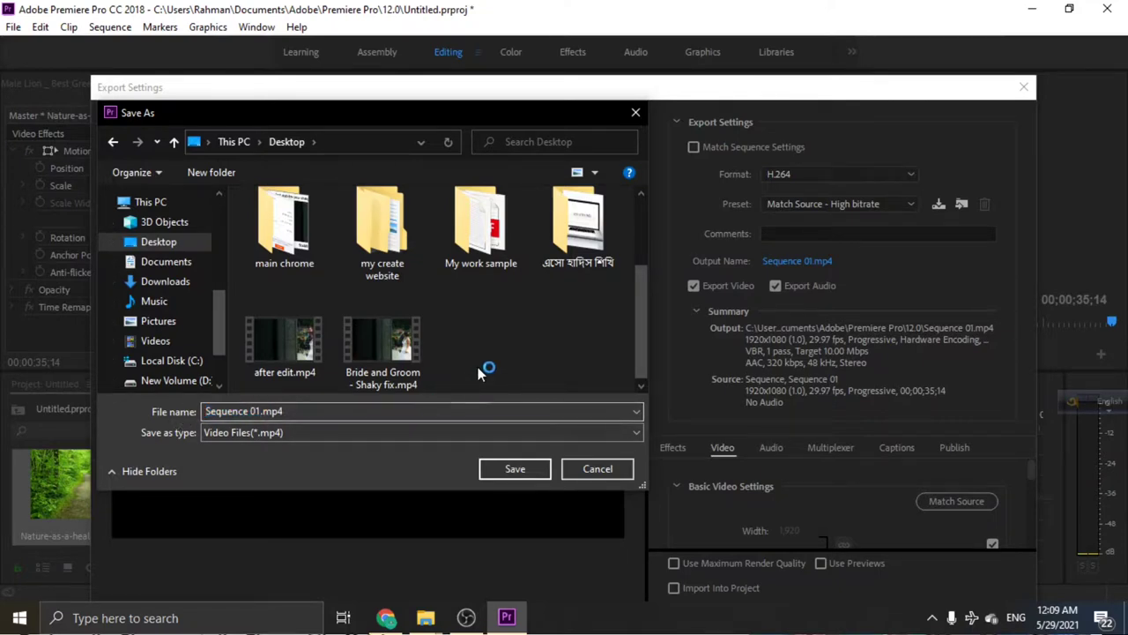
{"action": "left_click", "coordinate": [503, 469]}
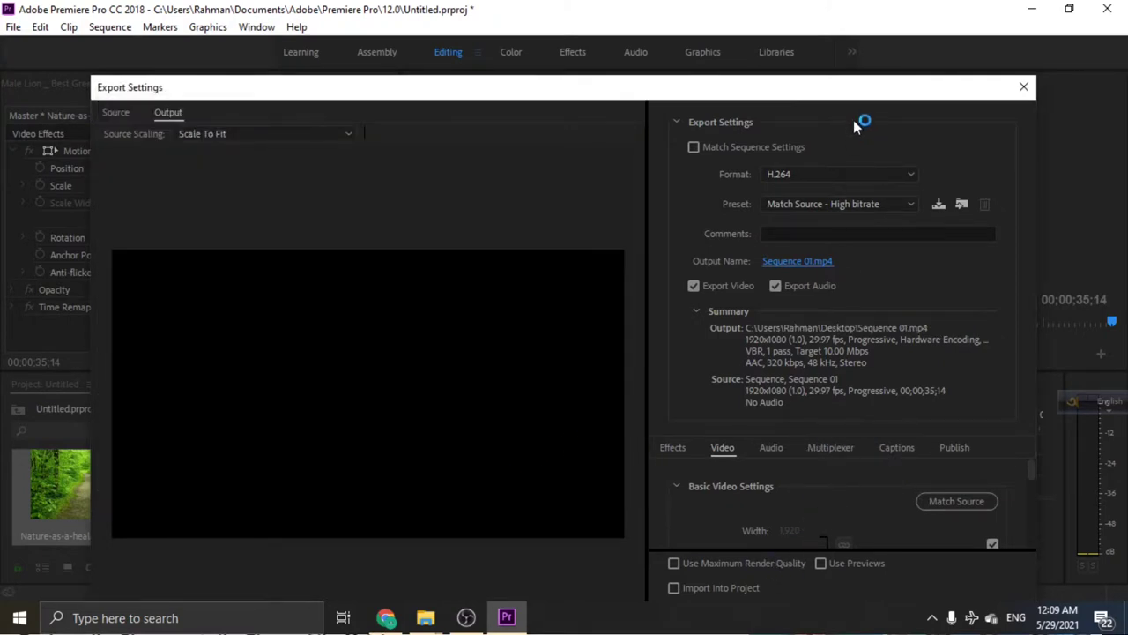
Step: Enable Use Maximum Render Quality and start exporting Sequence 01 as H.264 MP4
{"action": "mouse_move", "coordinate": [851, 78]}
{"action": "left_mouse_down"}
{"action": "mouse_move", "coordinate": [846, 181]}
{"action": "mouse_move", "coordinate": [818, 54]}
{"action": "left_mouse_up"}
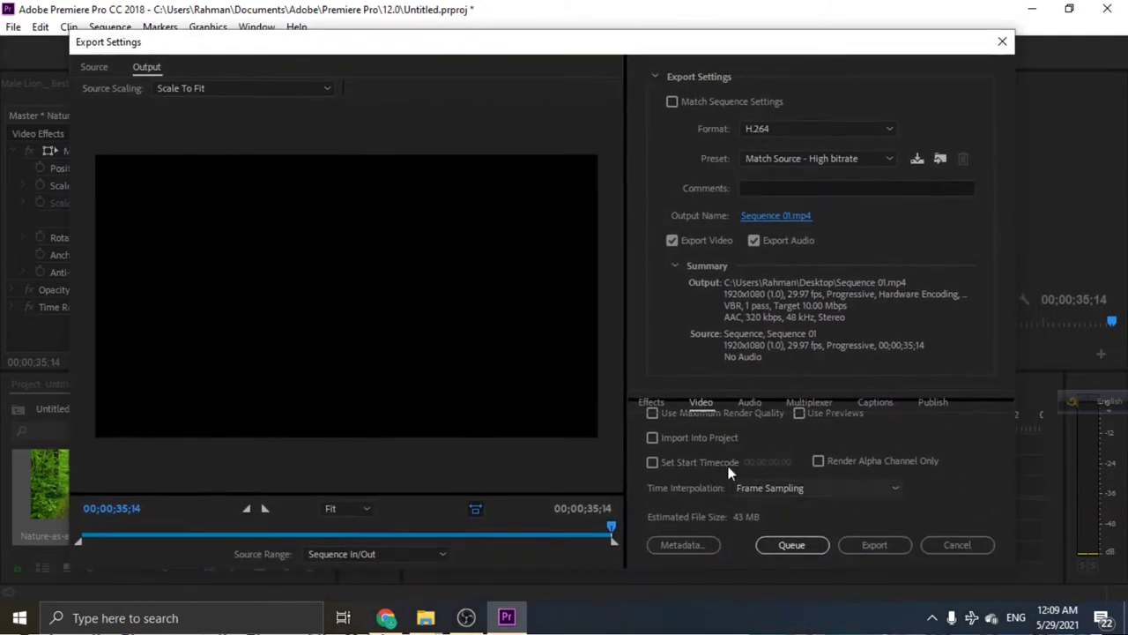
{"action": "left_click", "coordinate": [654, 414]}
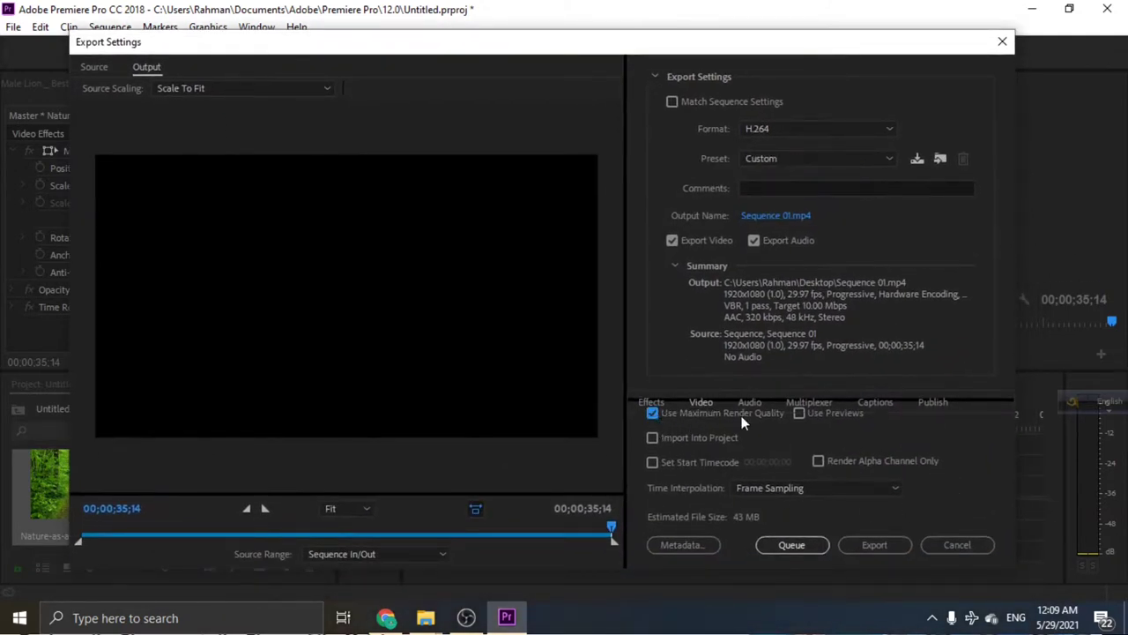
{"action": "left_click", "coordinate": [877, 549]}
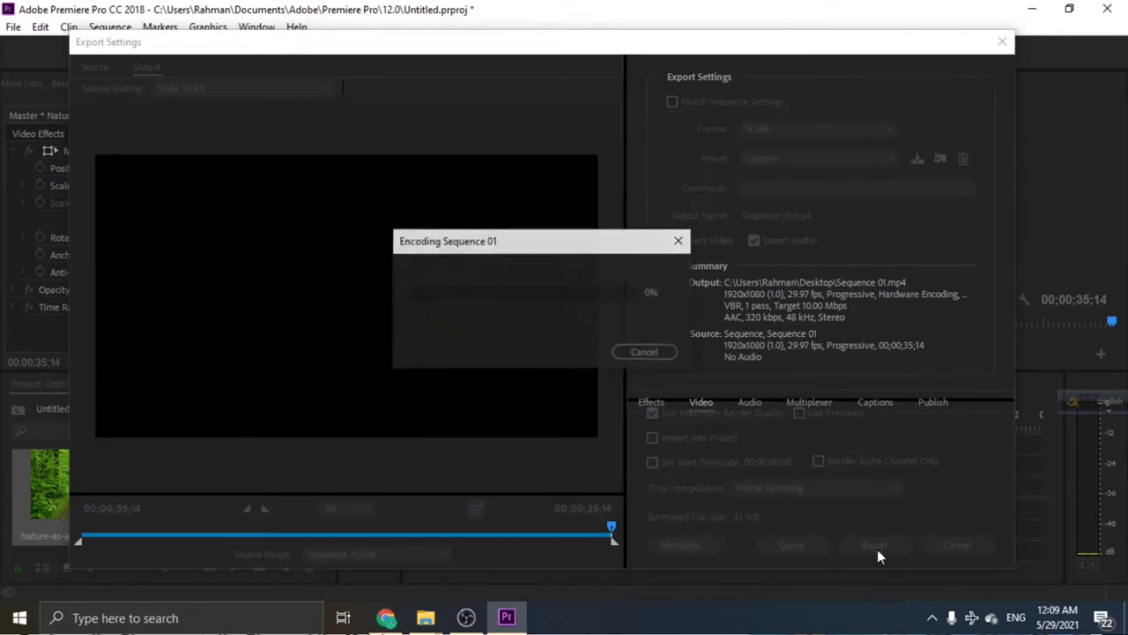